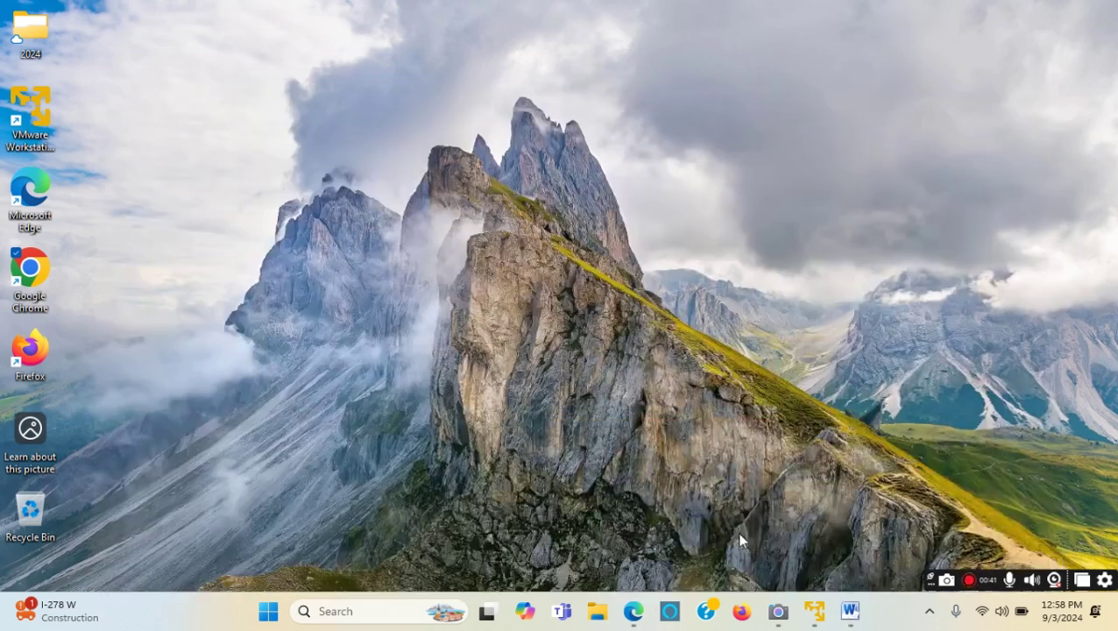
click(778, 611)
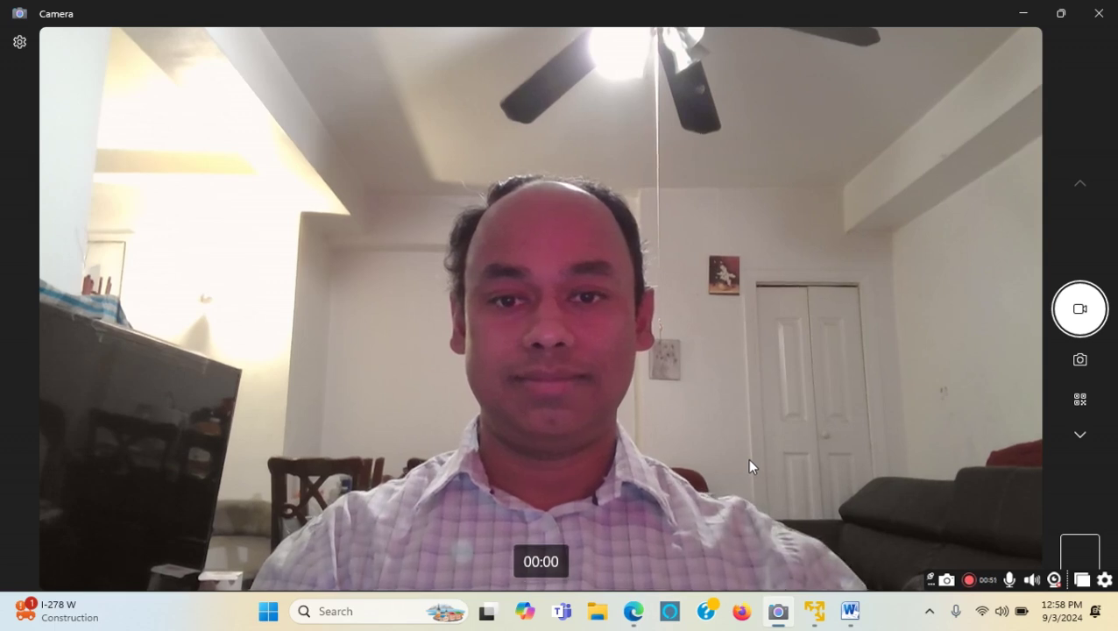
click(779, 618)
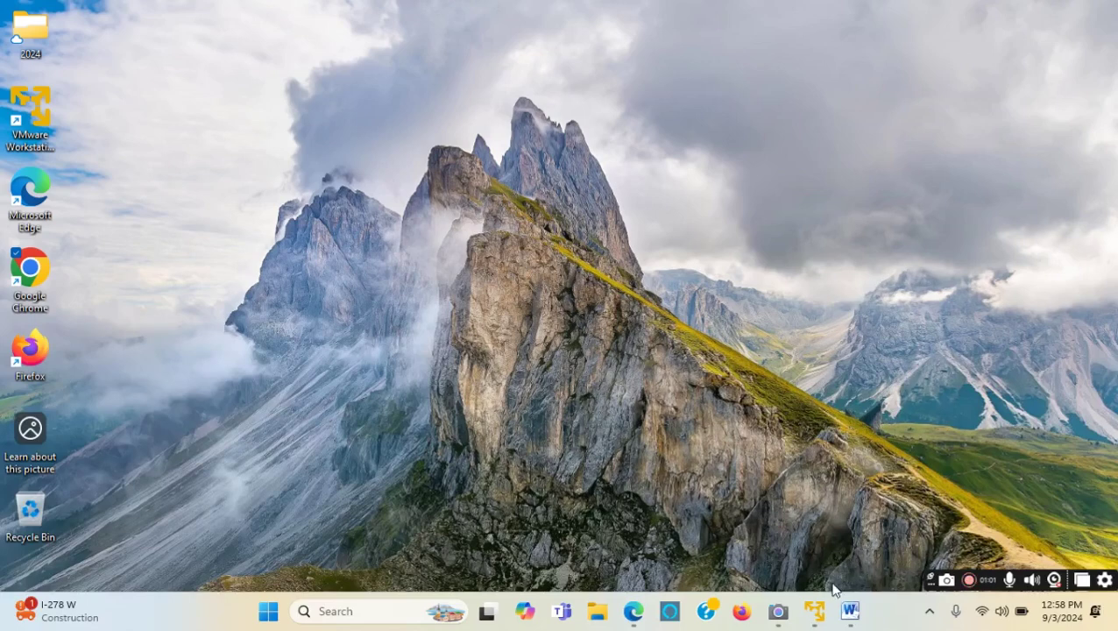
Step: Switch to the UFT Agent document in Word and review the first listed topic about the Google Chrome browser
click(851, 611)
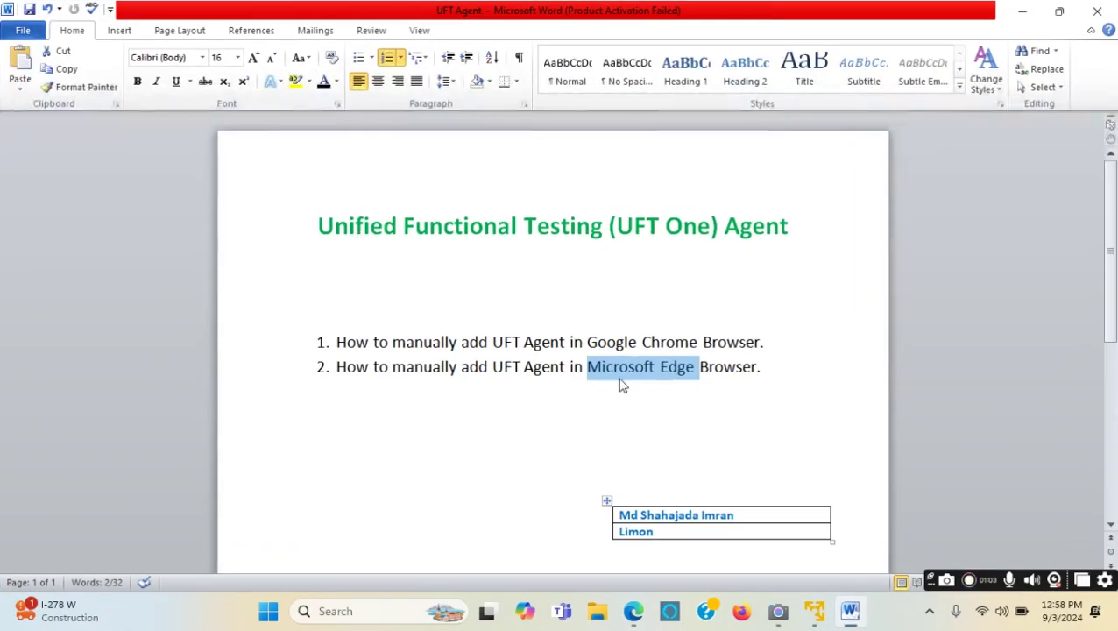
click(723, 450)
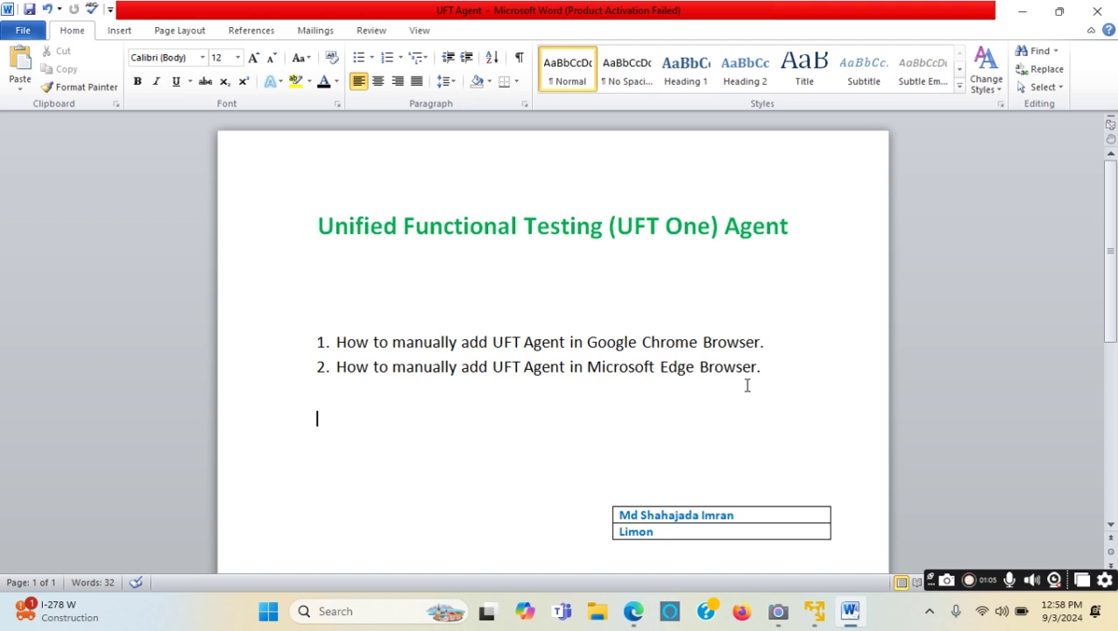
drag(773, 339, 366, 326)
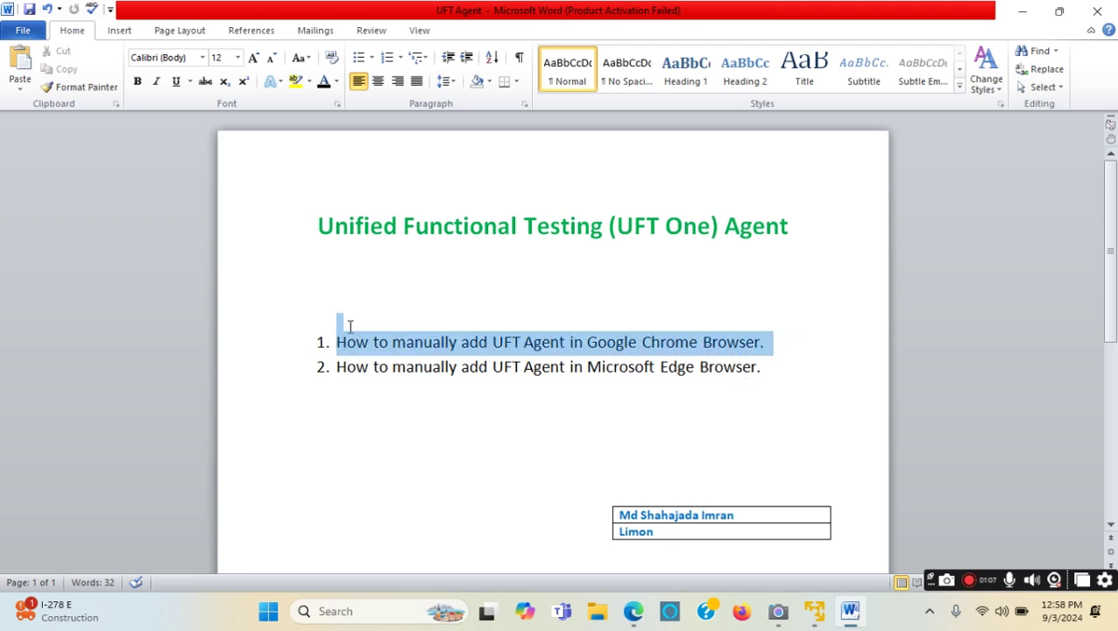
click(634, 409)
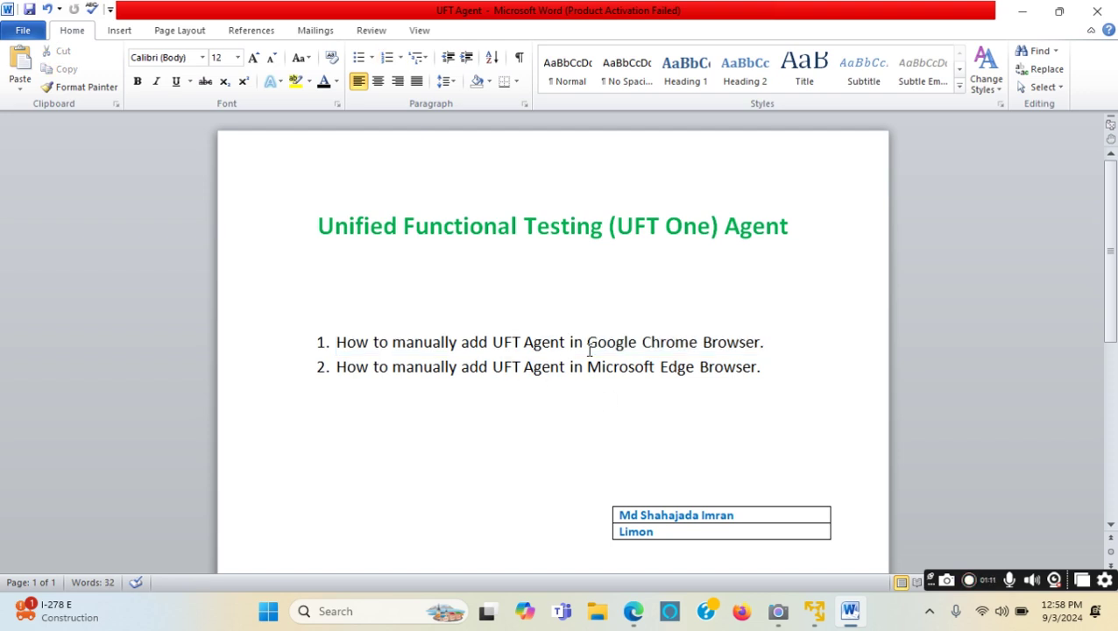
drag(585, 341, 701, 342)
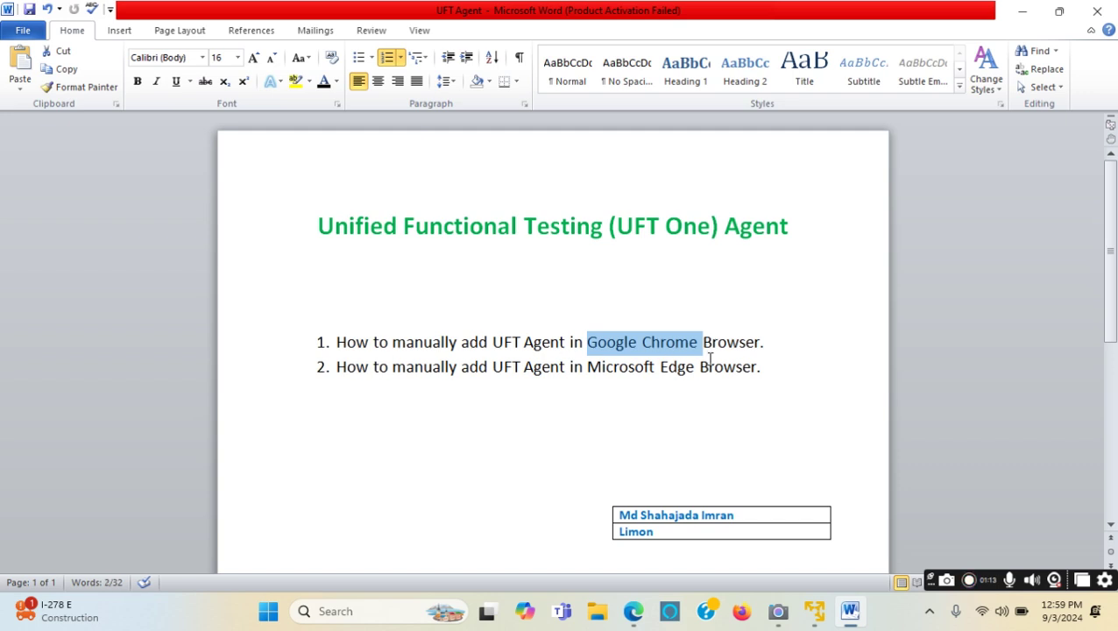
Step: Format the first list item, about manually adding UFT Agent in Google Chrome, in dark red bold text and minimize the document
drag(771, 342, 329, 342)
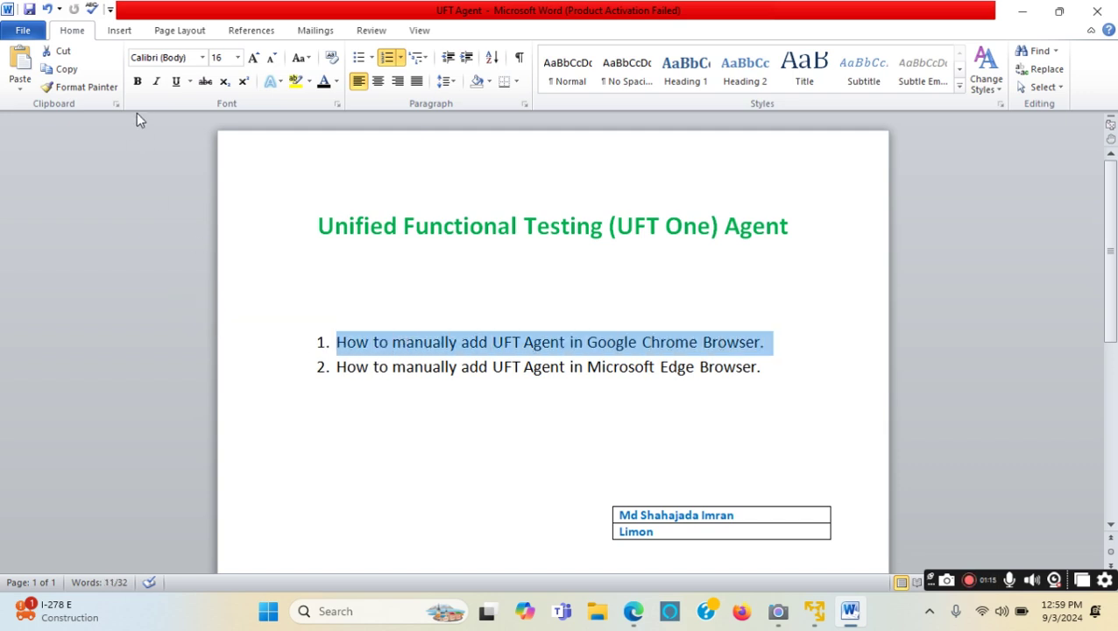
click(337, 80)
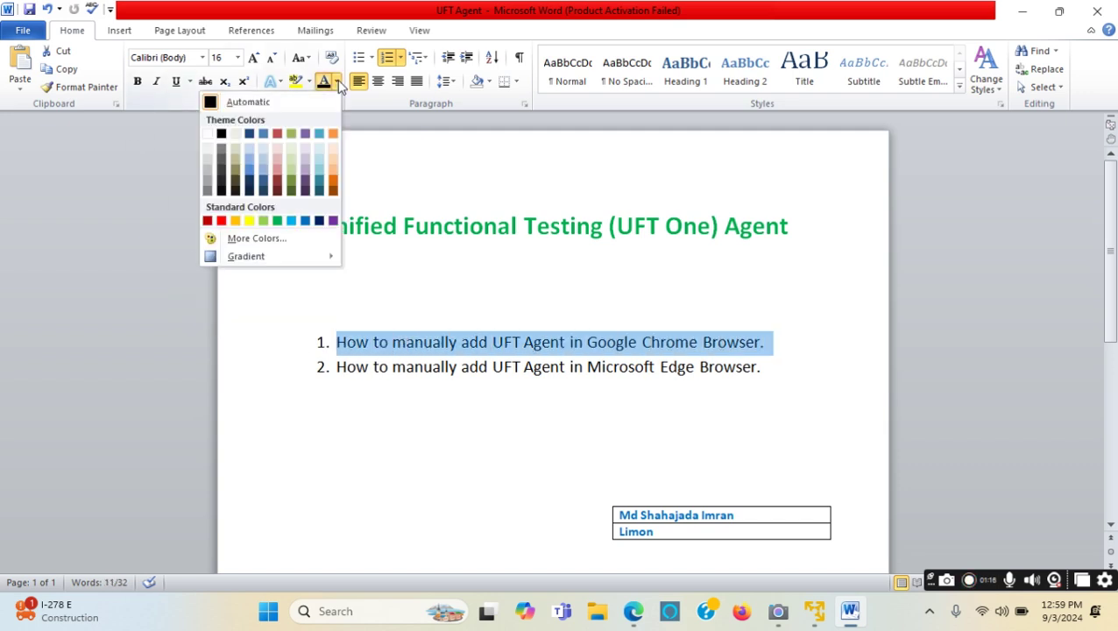
click(208, 221)
key(ctrl+b)
click(531, 386)
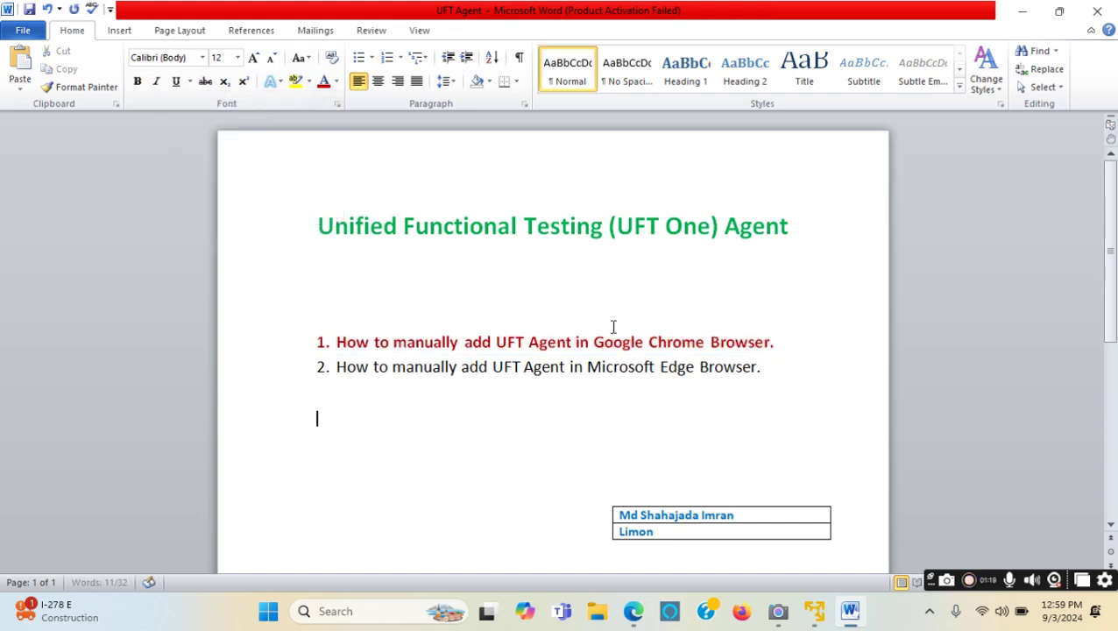
click(1021, 11)
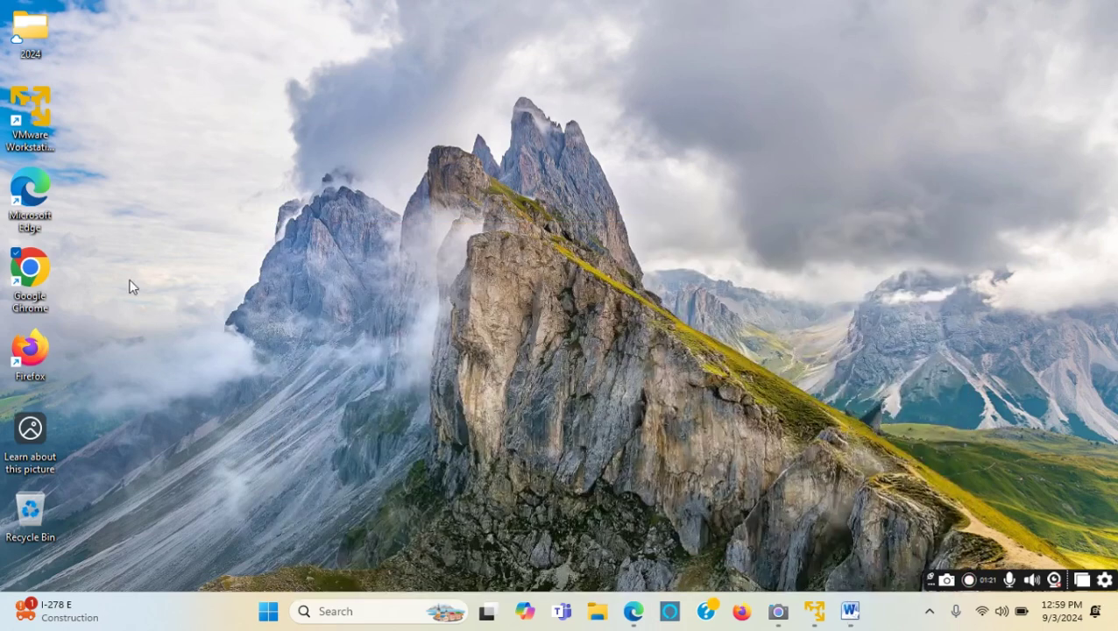
Step: Open Google Chrome and search Google for "uft agent"
double_click(30, 269)
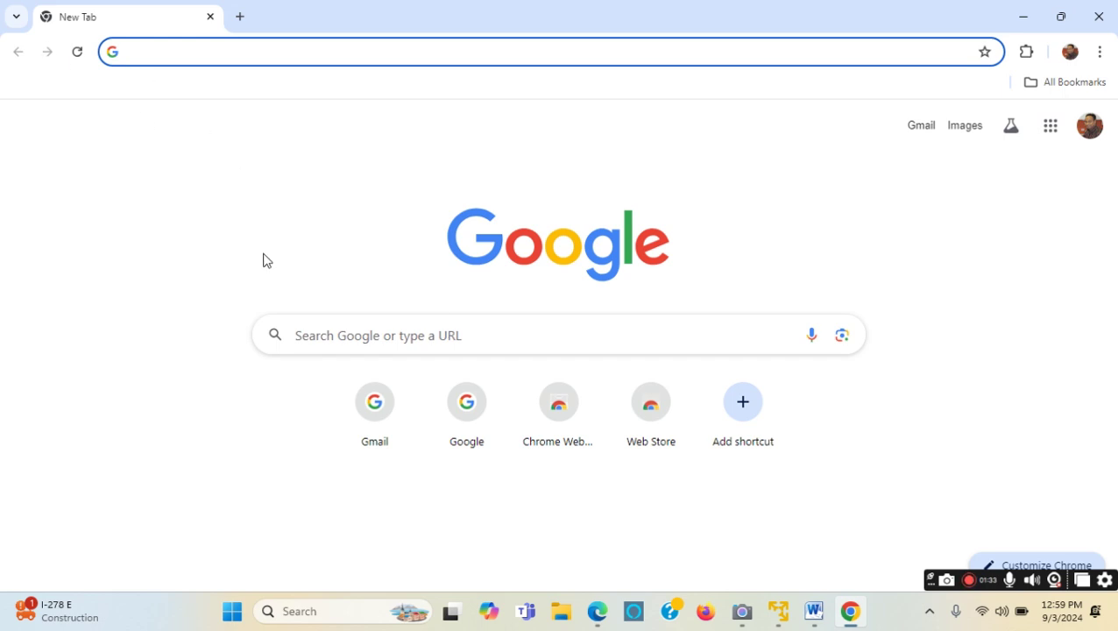
click(495, 338)
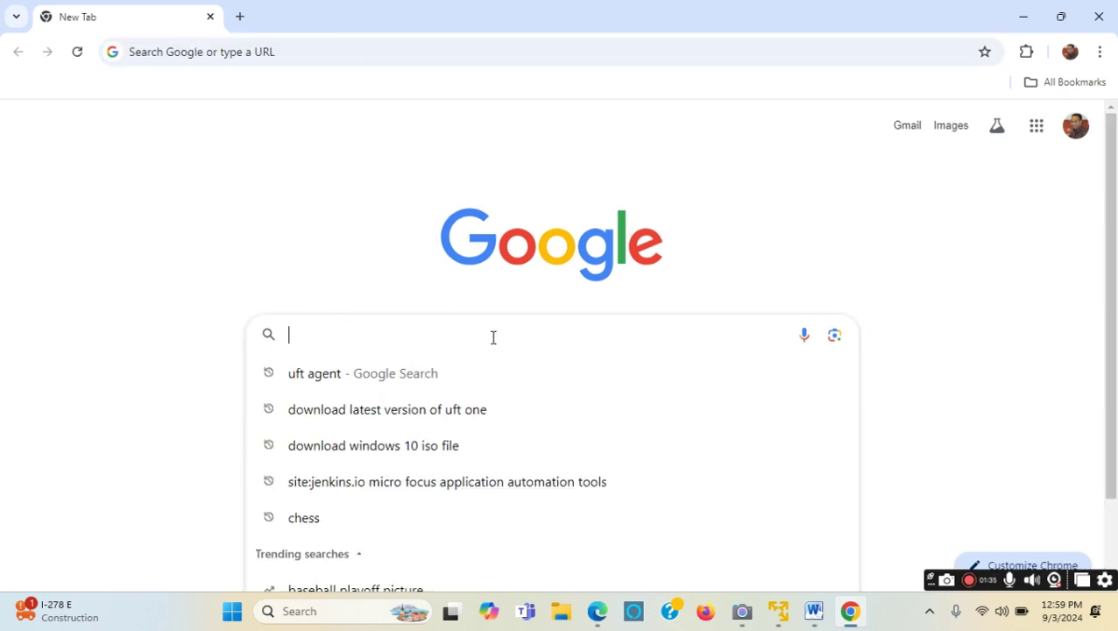
click(321, 380)
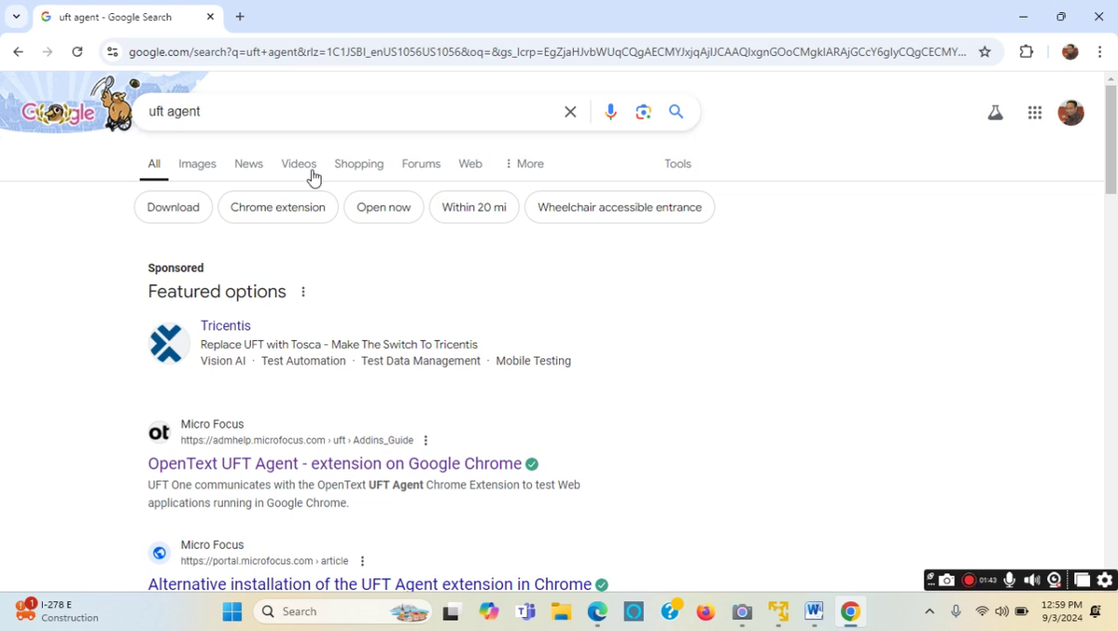
Step: Open the Micro Focus help page on enabling the OpenText UFT Agent extension on Google Chrome
scroll(714, 401, down, 2)
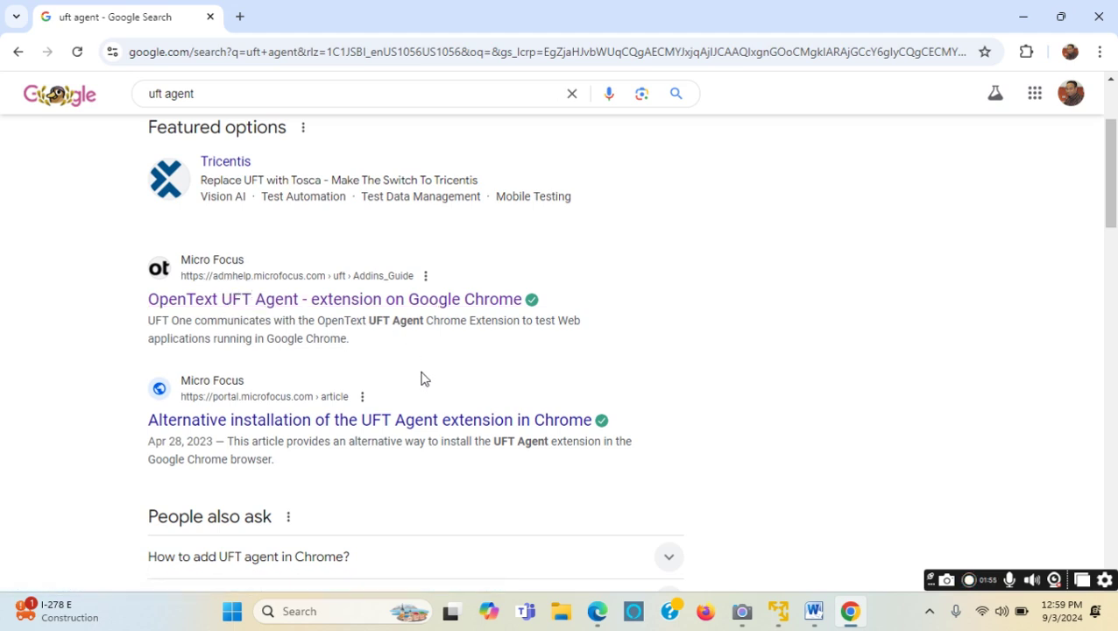
click(369, 300)
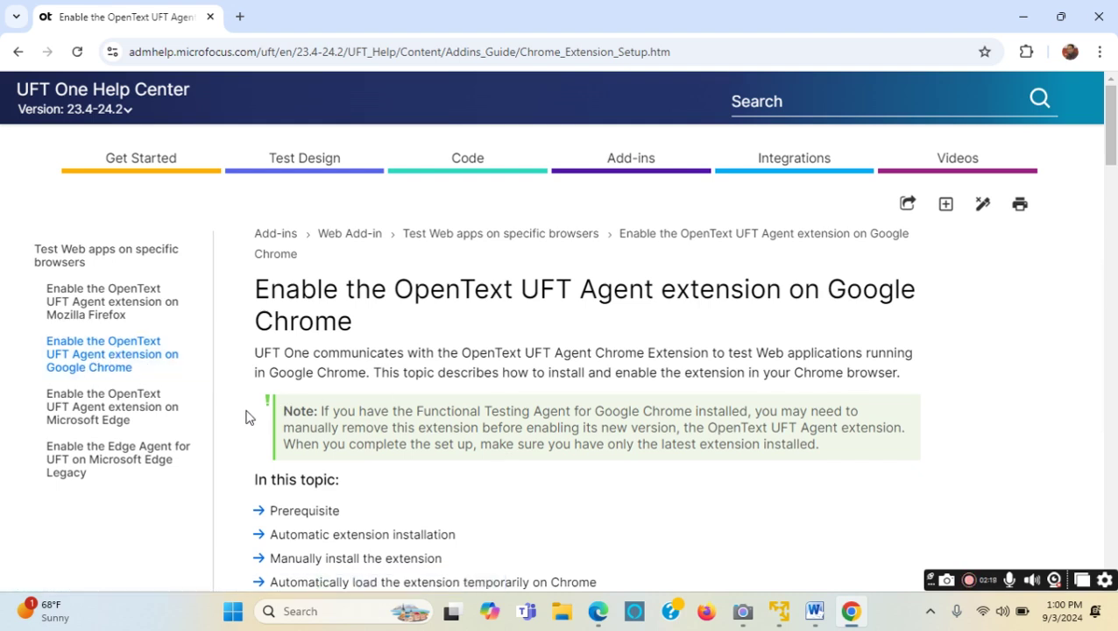
click(111, 366)
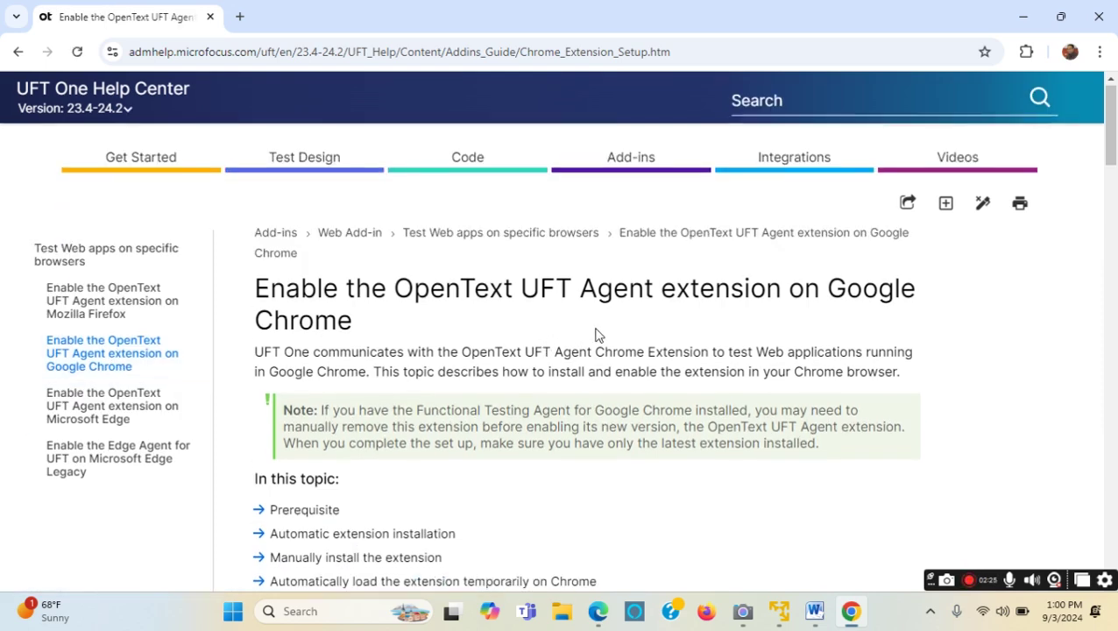
Step: Examine the manual extension installation section and its UFT One 24.2 and 23.4 entries for Chrome version 95 and later
scroll(594, 334, down, 10)
scroll(595, 333, down, 3)
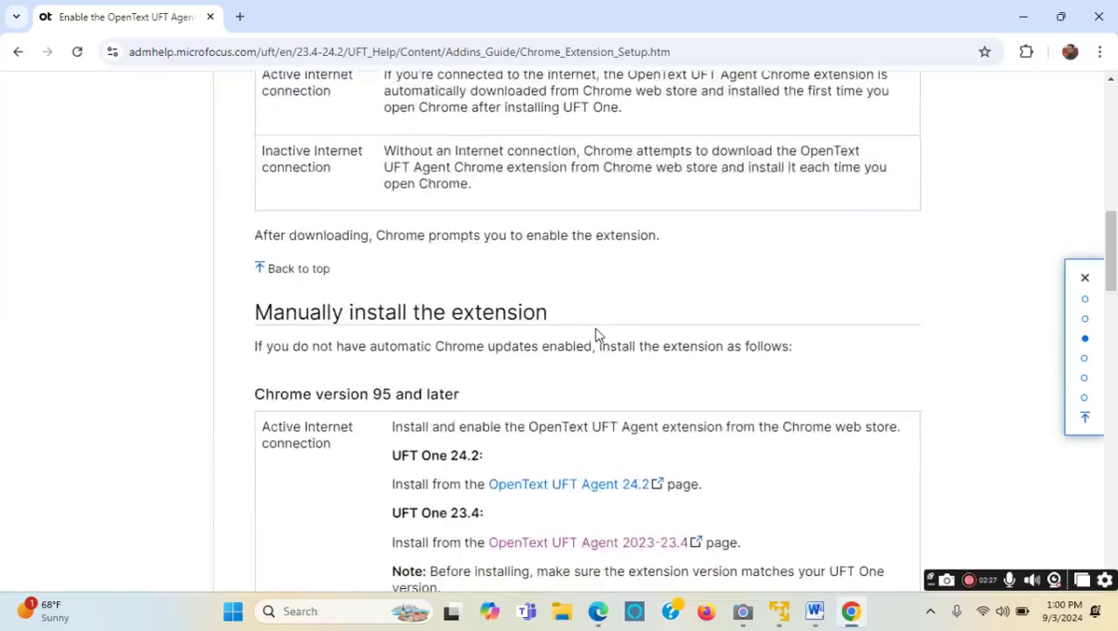
drag(253, 235, 547, 238)
scroll(309, 418, down, 1)
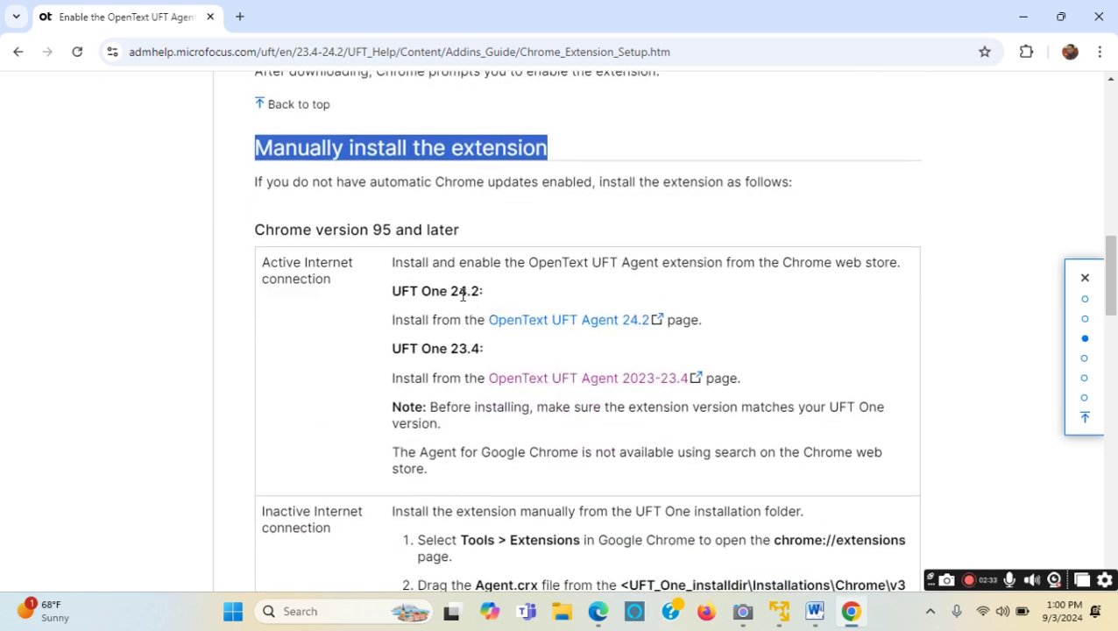
drag(450, 291, 480, 291)
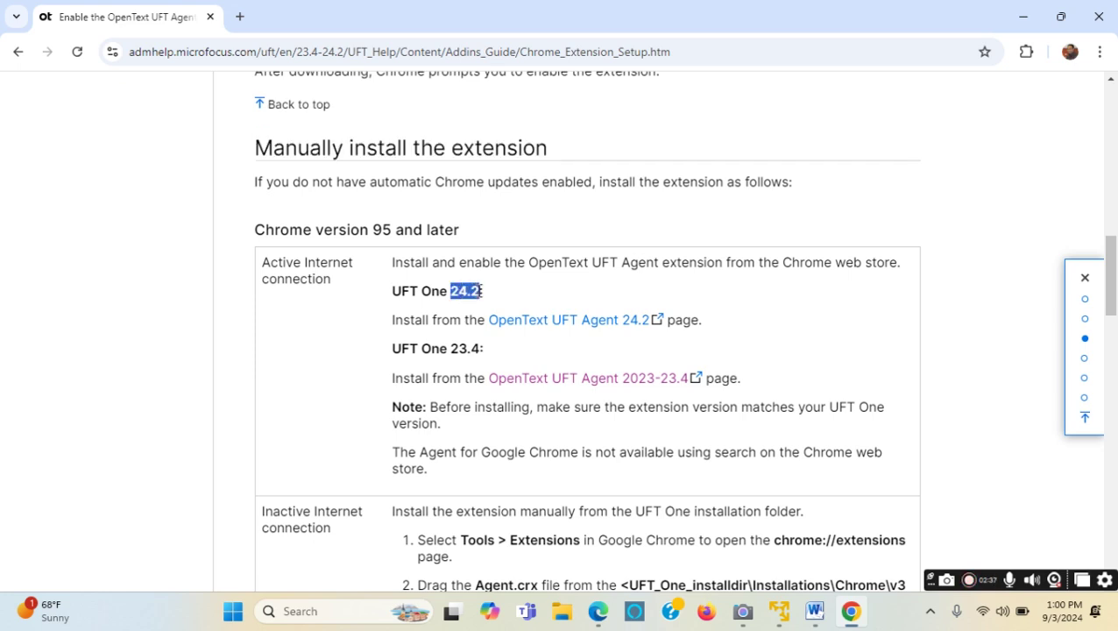
drag(453, 349, 471, 350)
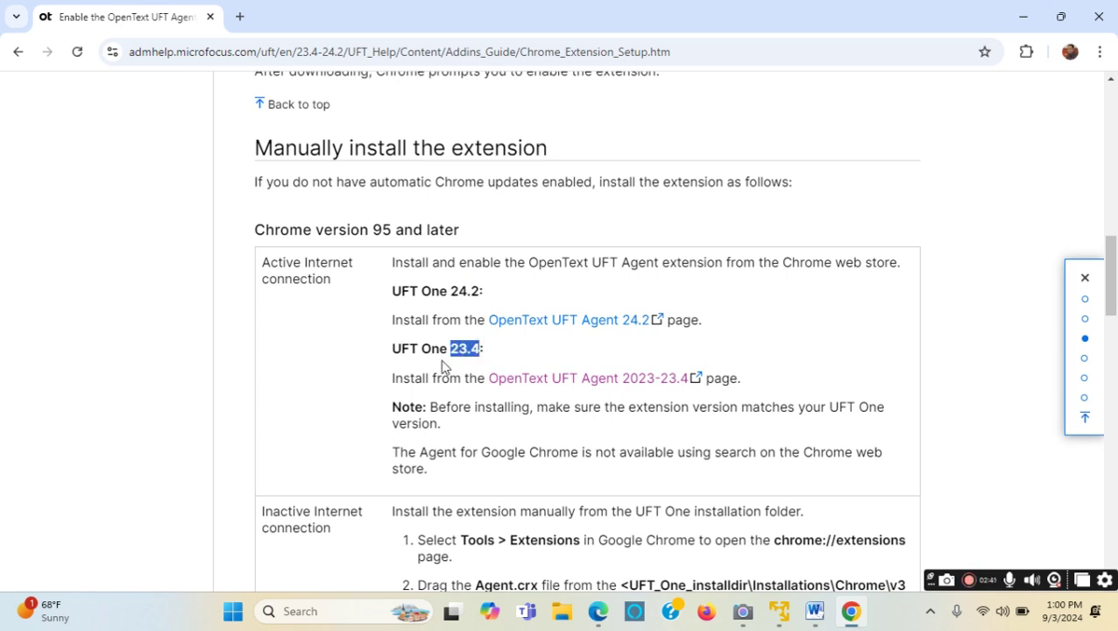
Step: Open the Chrome Web Store page for OpenText UFT Agent 2023-23.4 and expand its full description
click(578, 389)
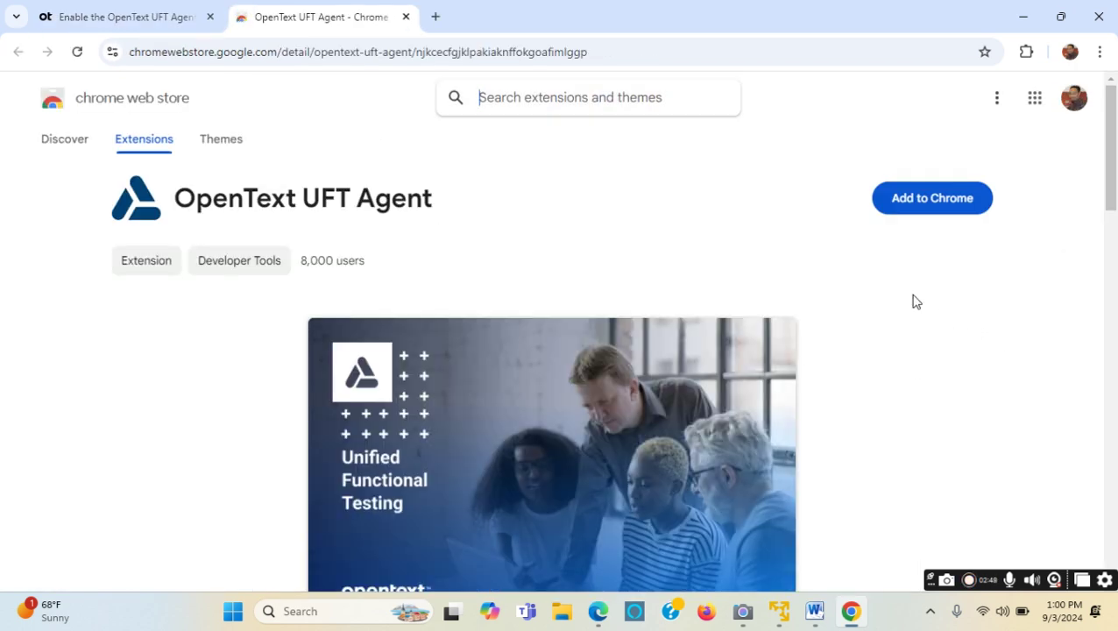
click(942, 215)
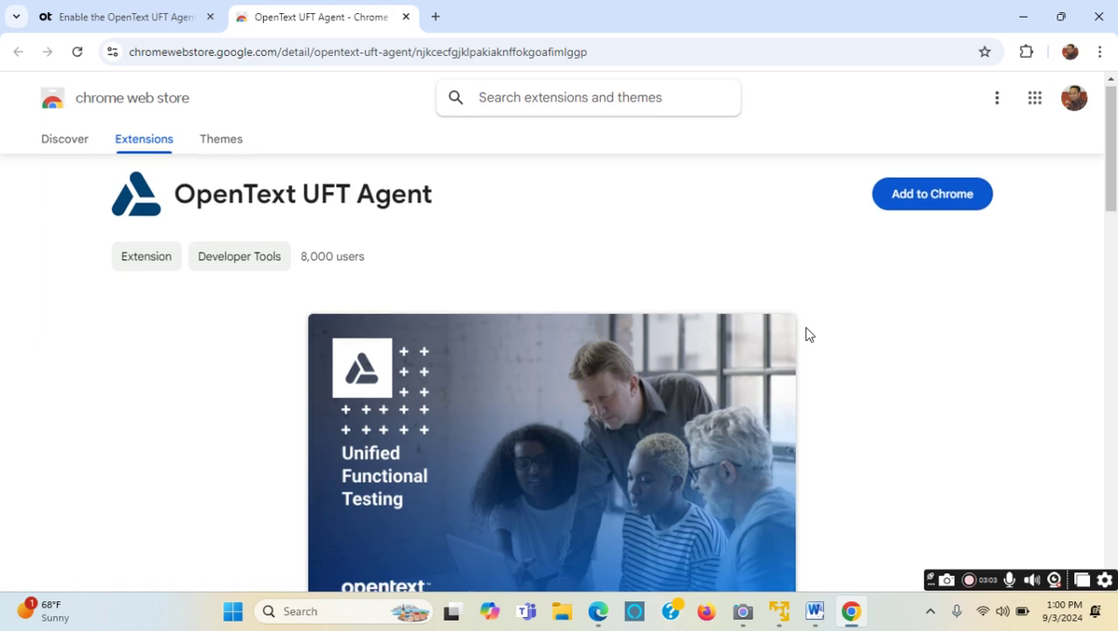
scroll(806, 335, down, 6)
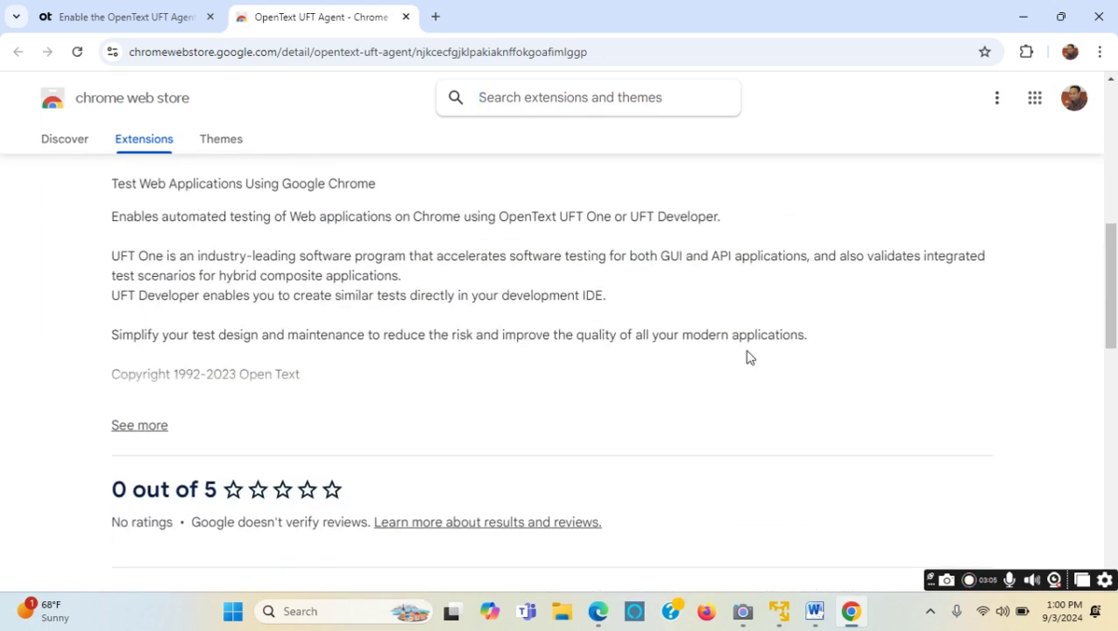
click(133, 429)
scroll(194, 451, down, 2)
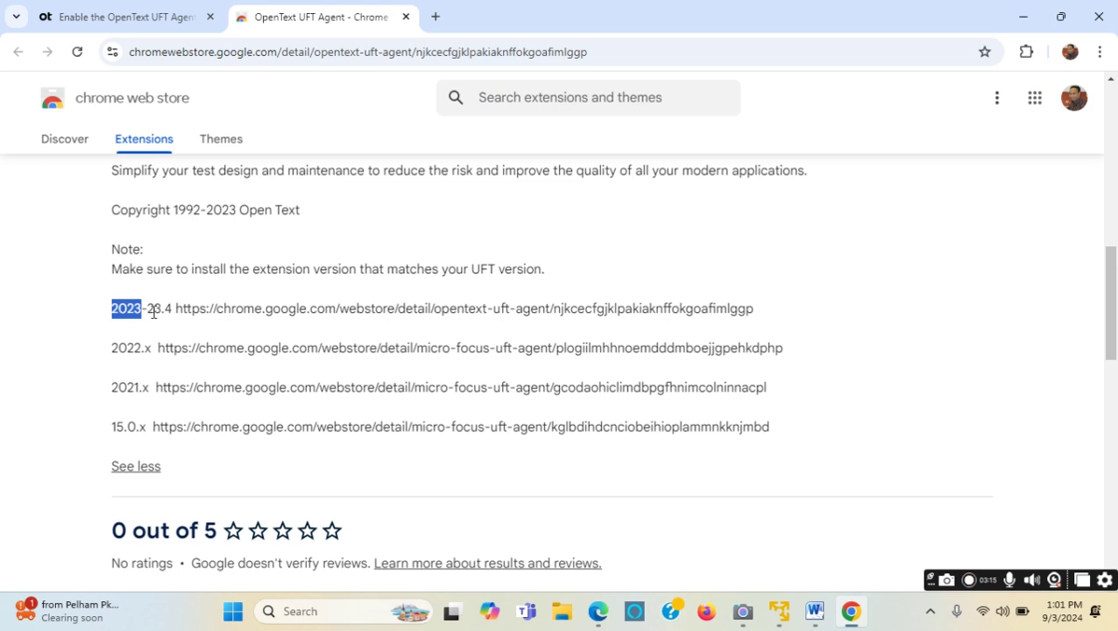
Step: Examine the UFT versions and matching extension links in the description, from 2023-23.4 down to 15.0.x
drag(147, 309, 170, 308)
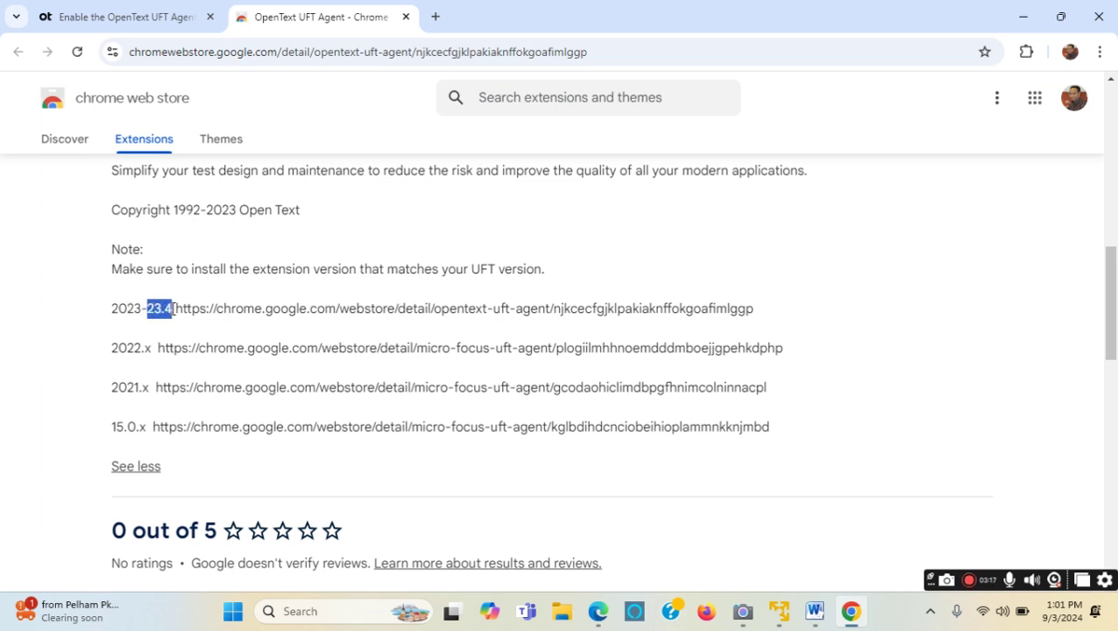
drag(176, 309, 759, 314)
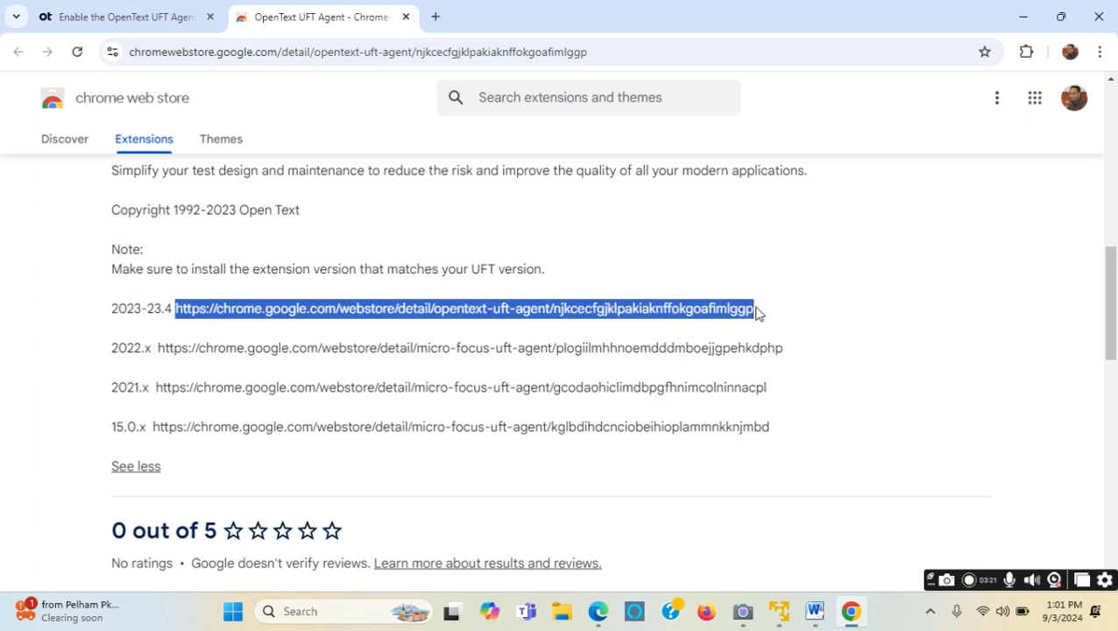
click(116, 352)
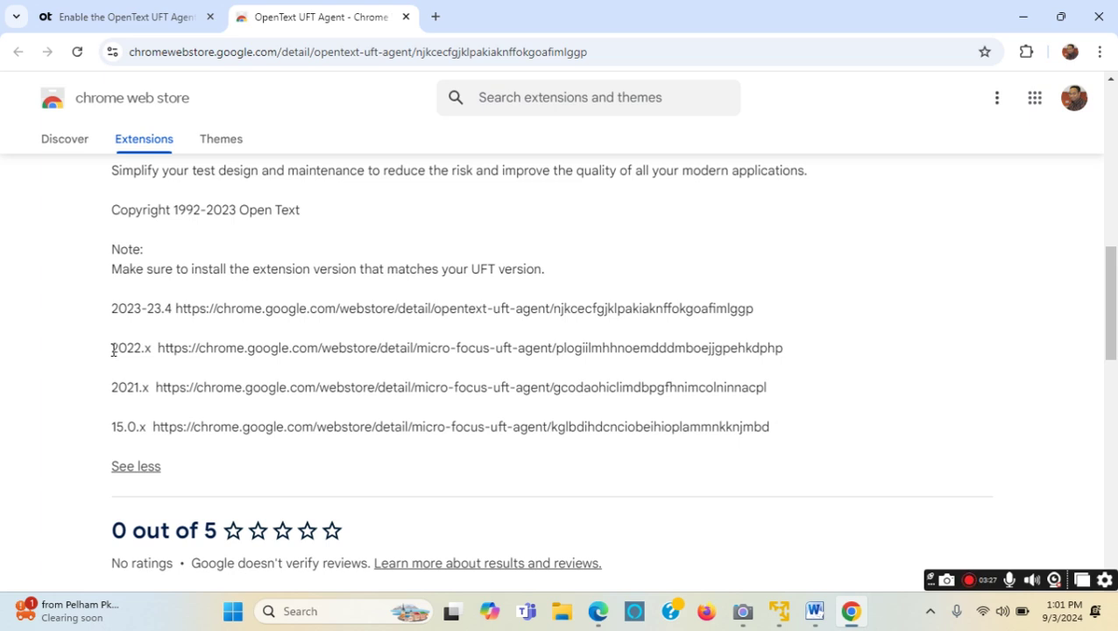
drag(119, 350, 147, 348)
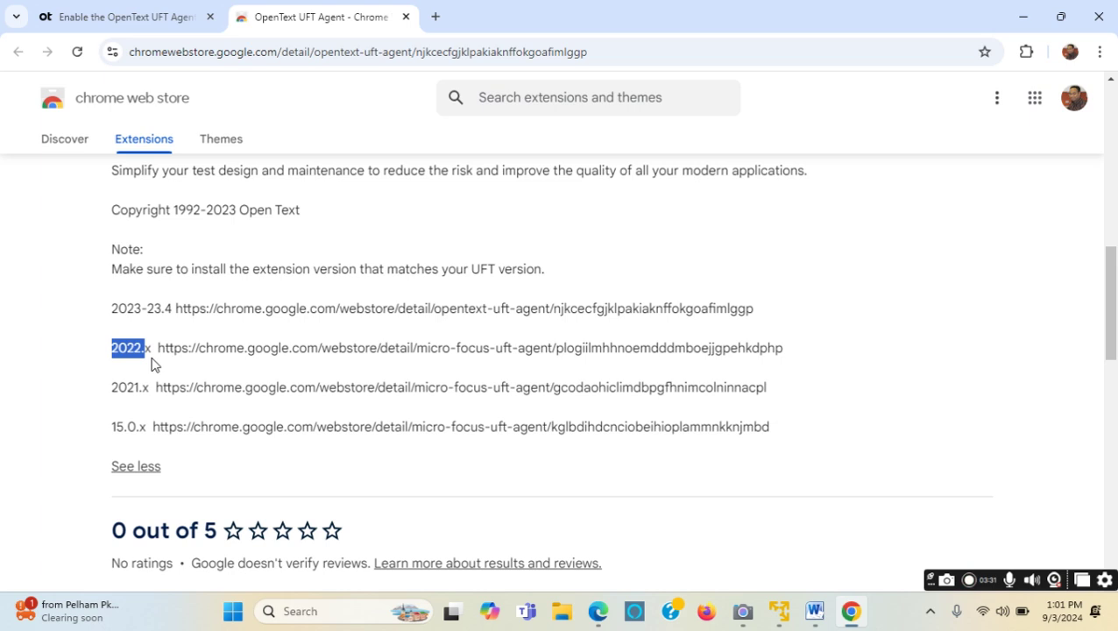
click(96, 441)
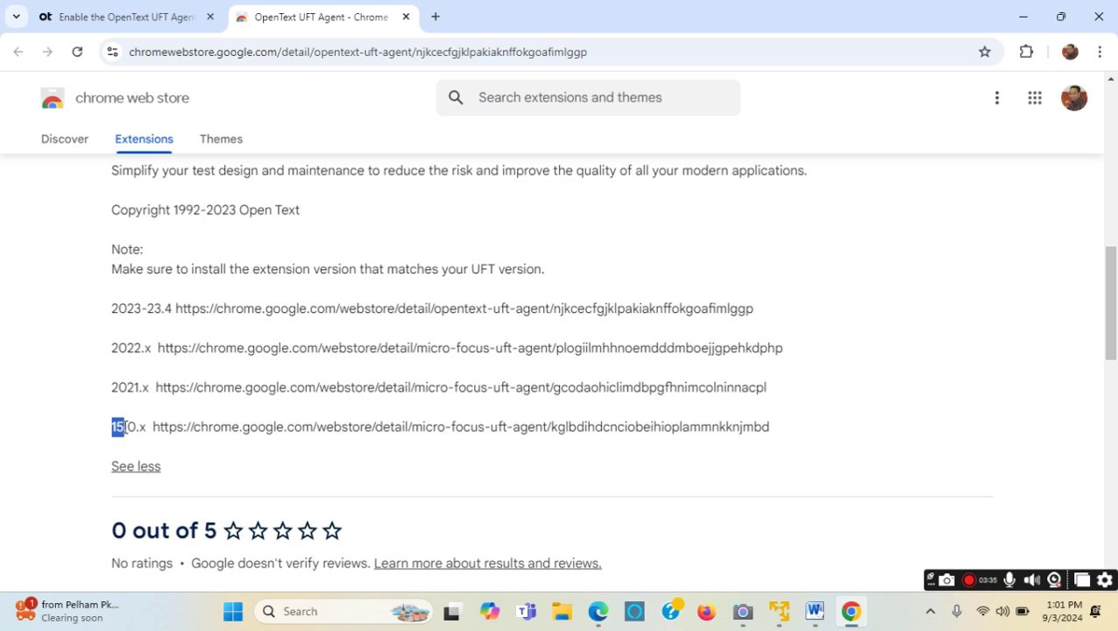
click(92, 448)
drag(153, 428, 806, 435)
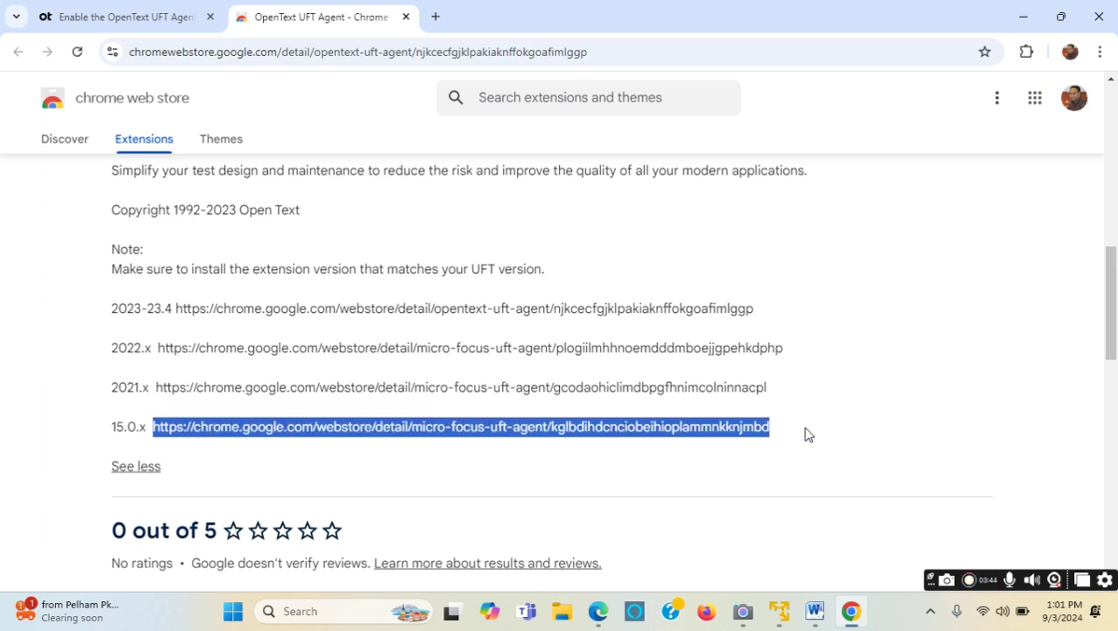
click(655, 467)
scroll(306, 397, up, 2)
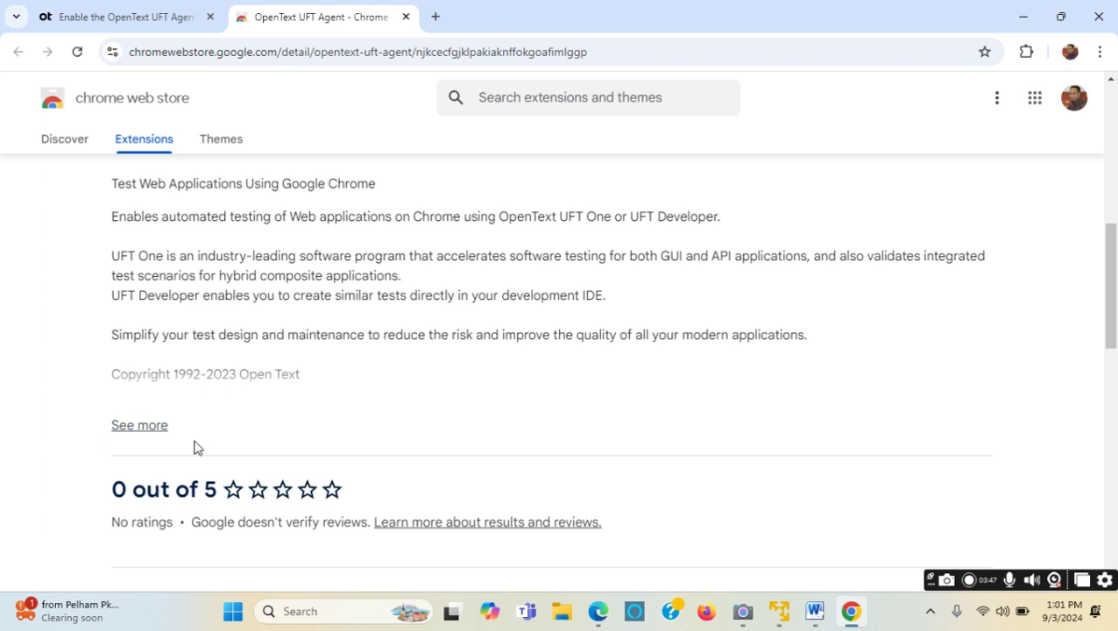
click(137, 427)
scroll(276, 391, down, 1)
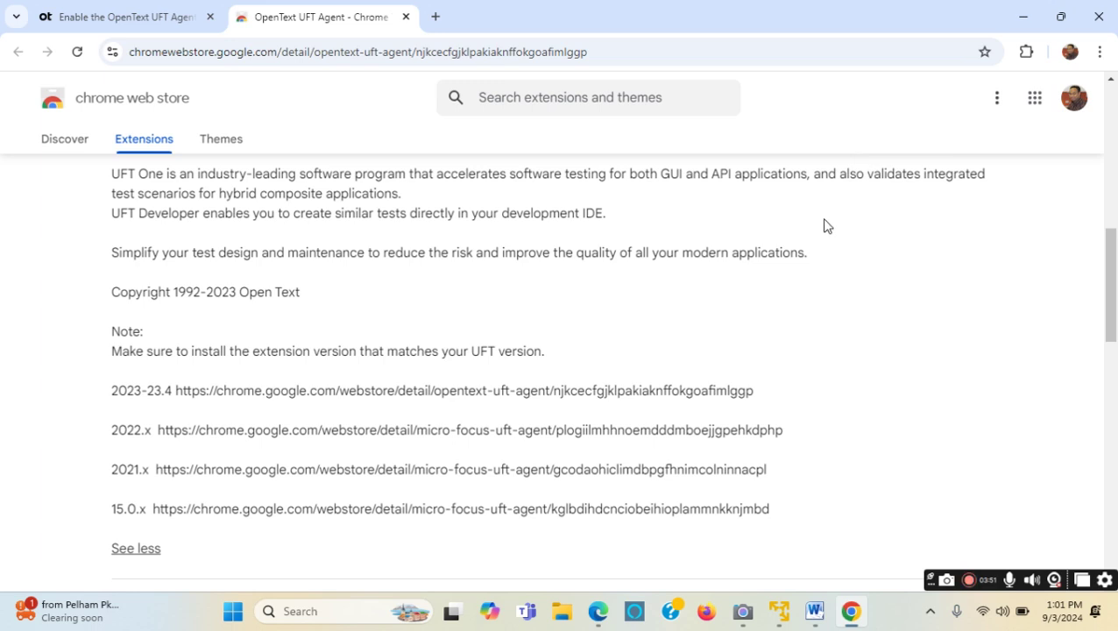
Step: Minimize the browser and switch to the Windows 7 virtual machine in VMware running HP Unified Functional Testing
click(1022, 17)
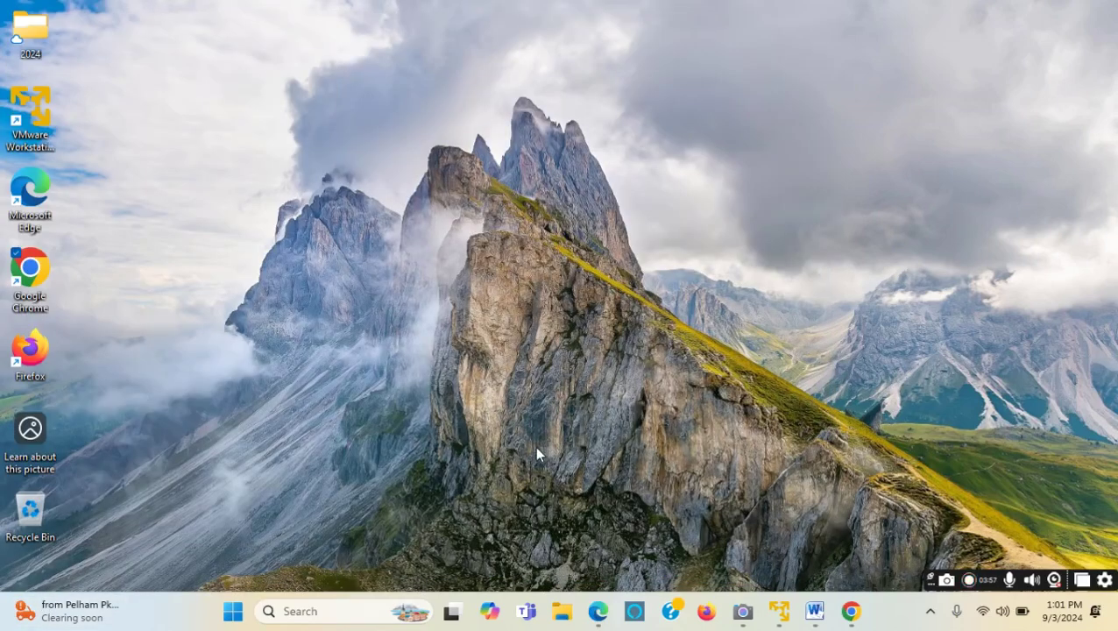
mouse_move(777, 617)
click(776, 616)
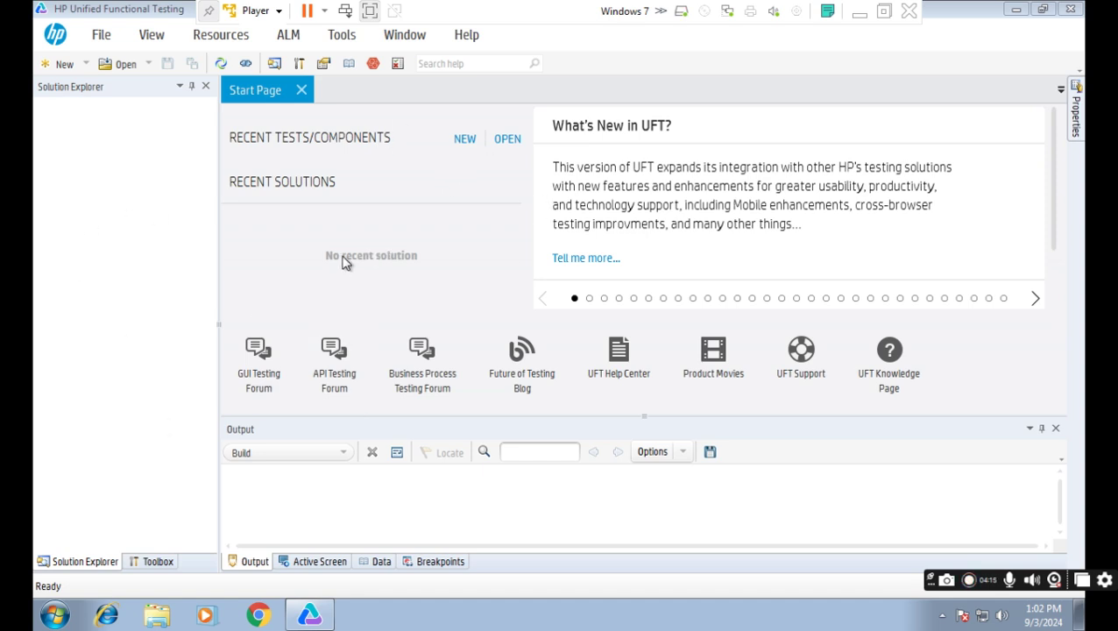
Step: Check the installed version in the About HP Unified Functional Testing window, then minimize the virtual machine
click(467, 39)
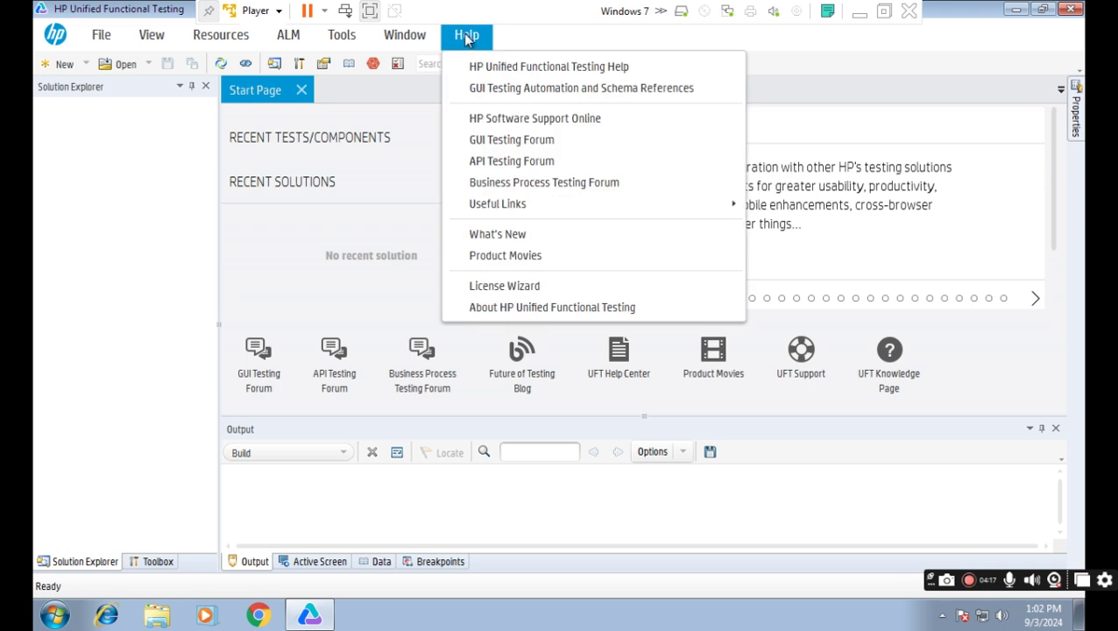
click(601, 308)
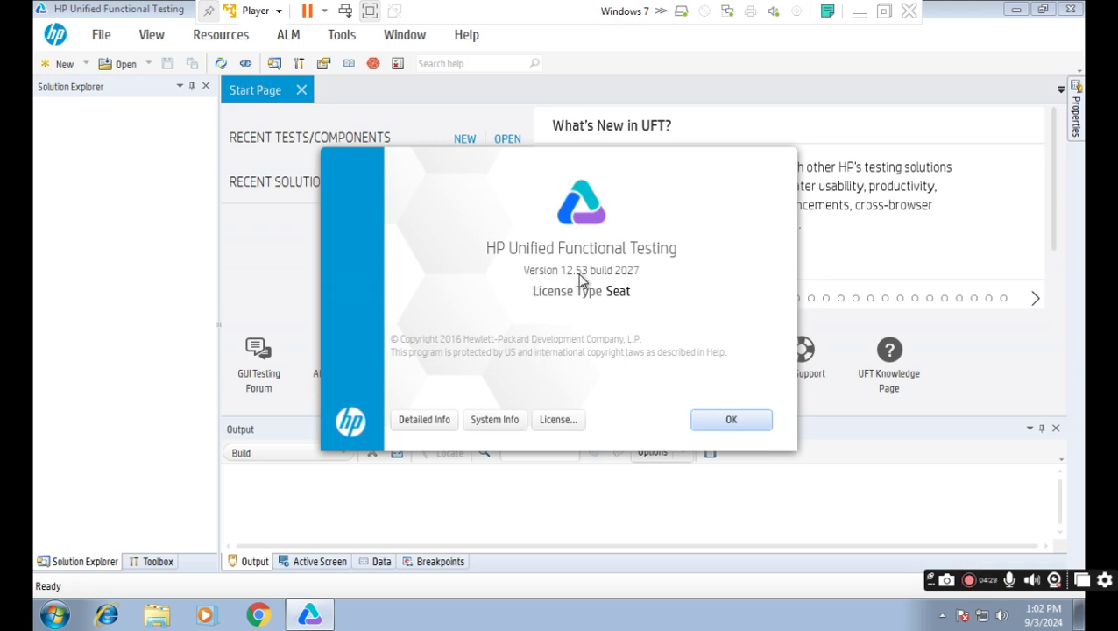
click(857, 10)
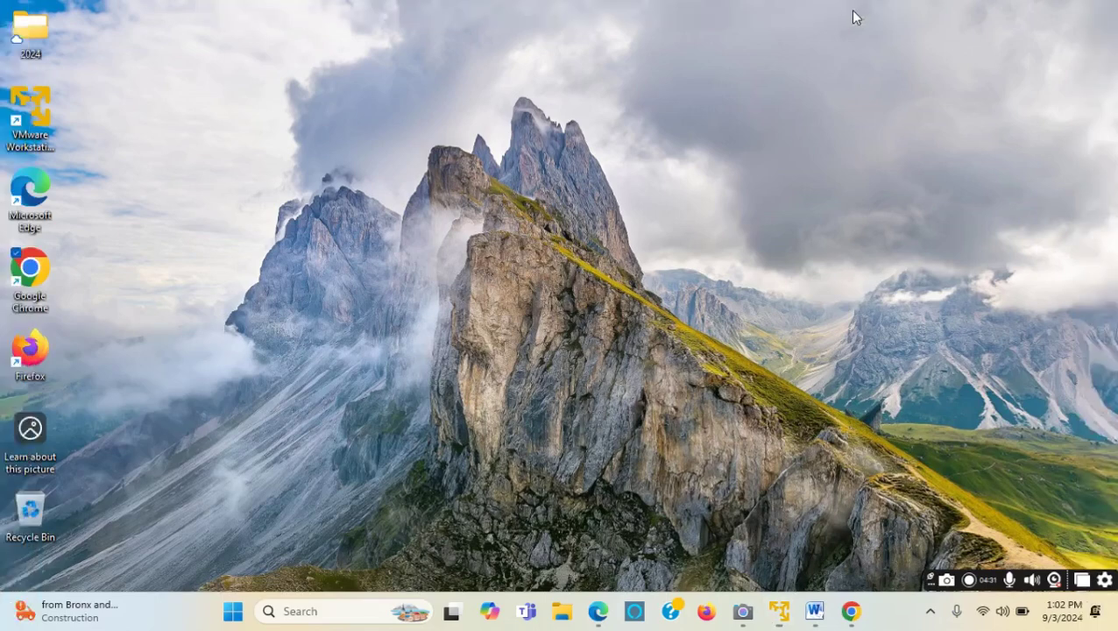
Step: Switch between Chrome and the virtual machine to compare the installed UFT version with the versions in the extension description
click(851, 611)
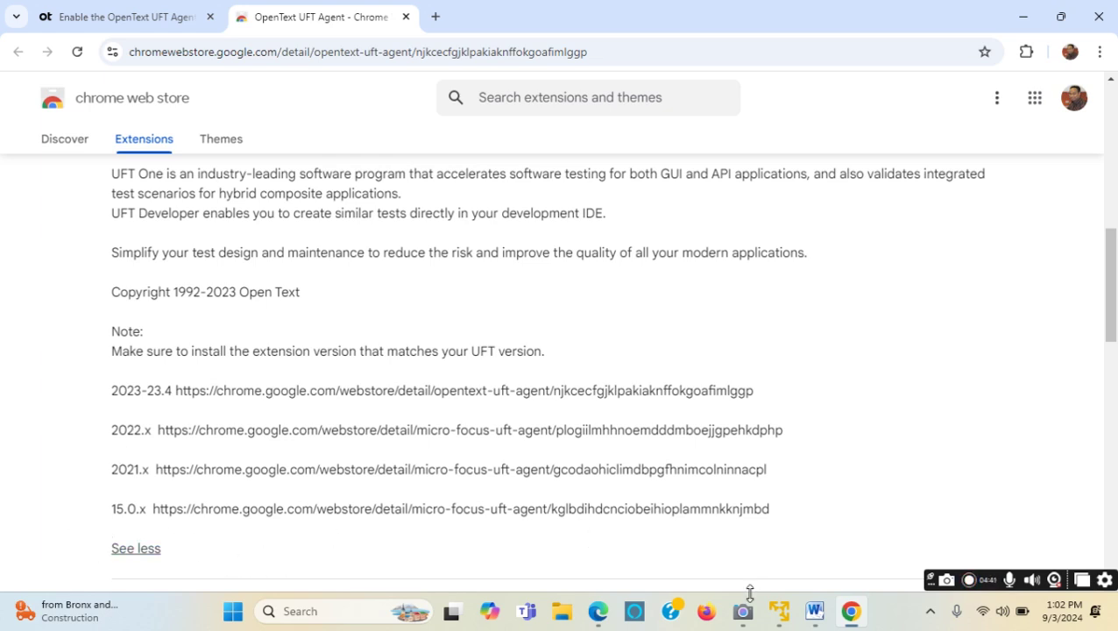
click(779, 610)
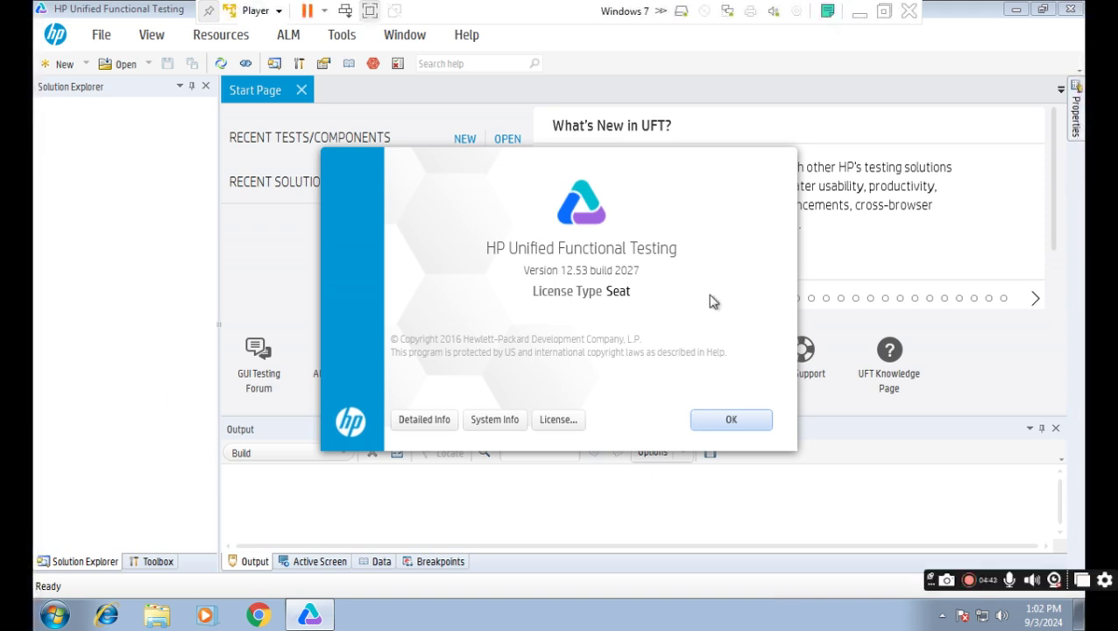
click(861, 12)
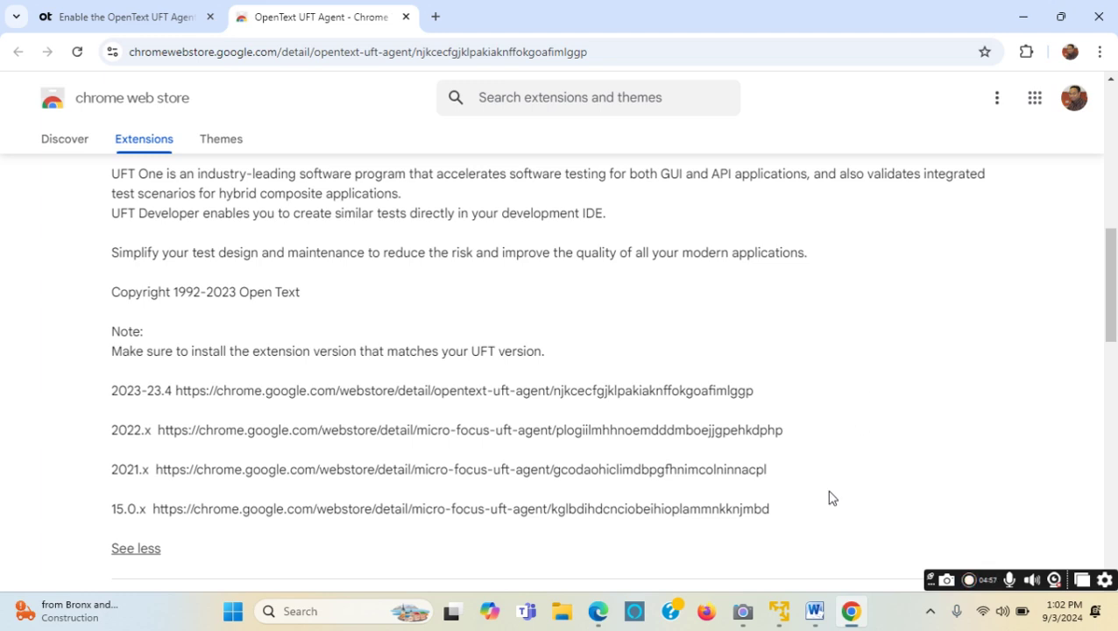
click(779, 614)
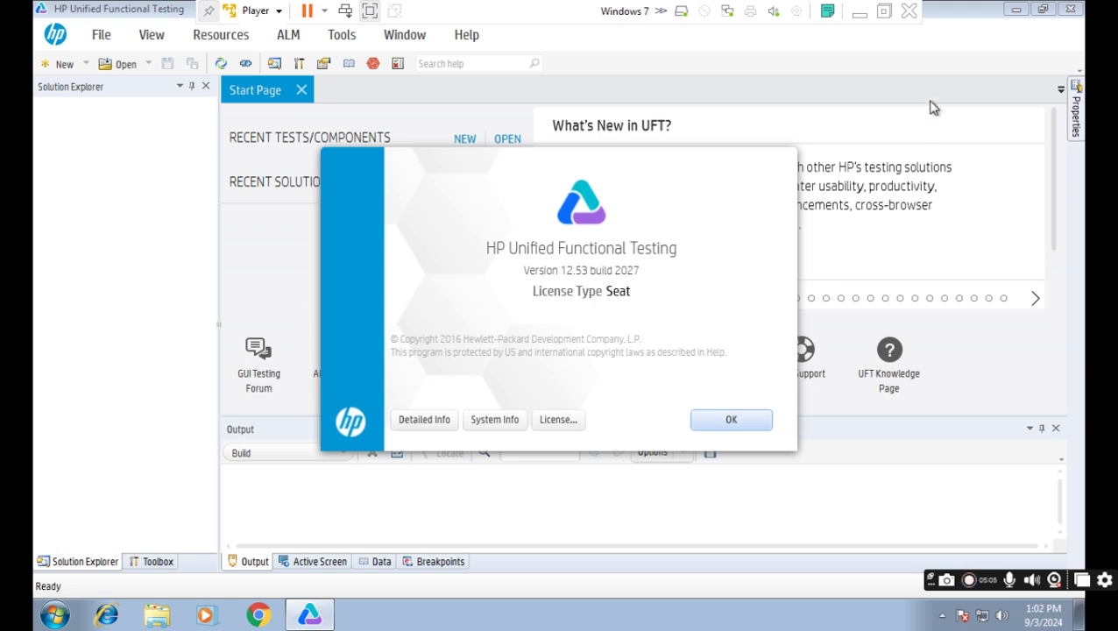
click(863, 28)
Step: Examine the 15.0.x entry and its extension link in the OpenText UFT Agent description
drag(147, 511, 112, 509)
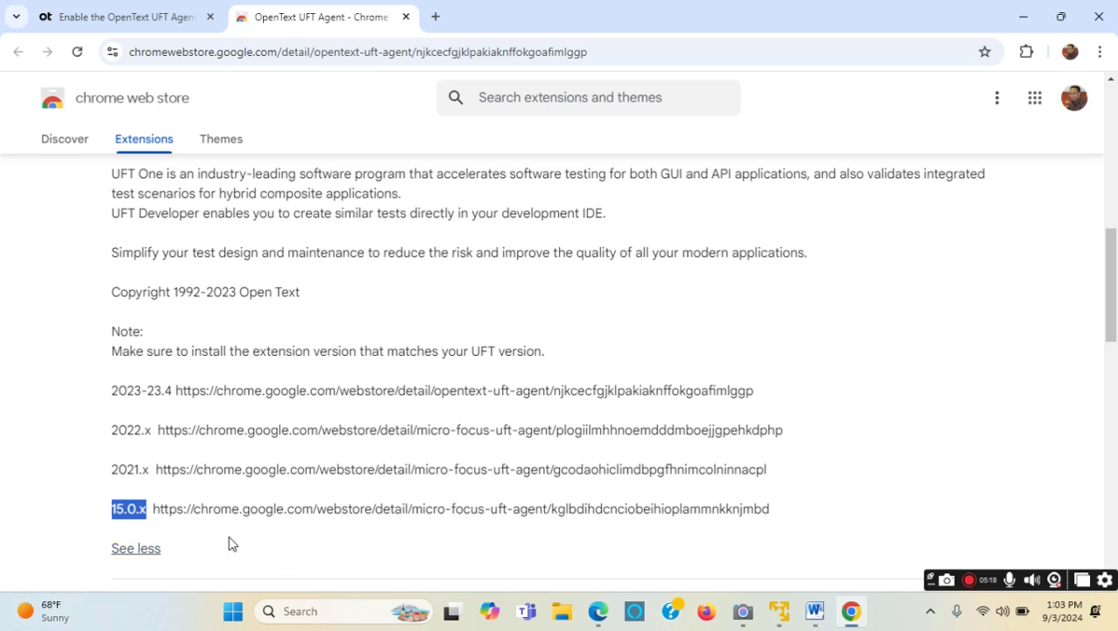
click(159, 526)
drag(148, 511, 112, 512)
click(135, 547)
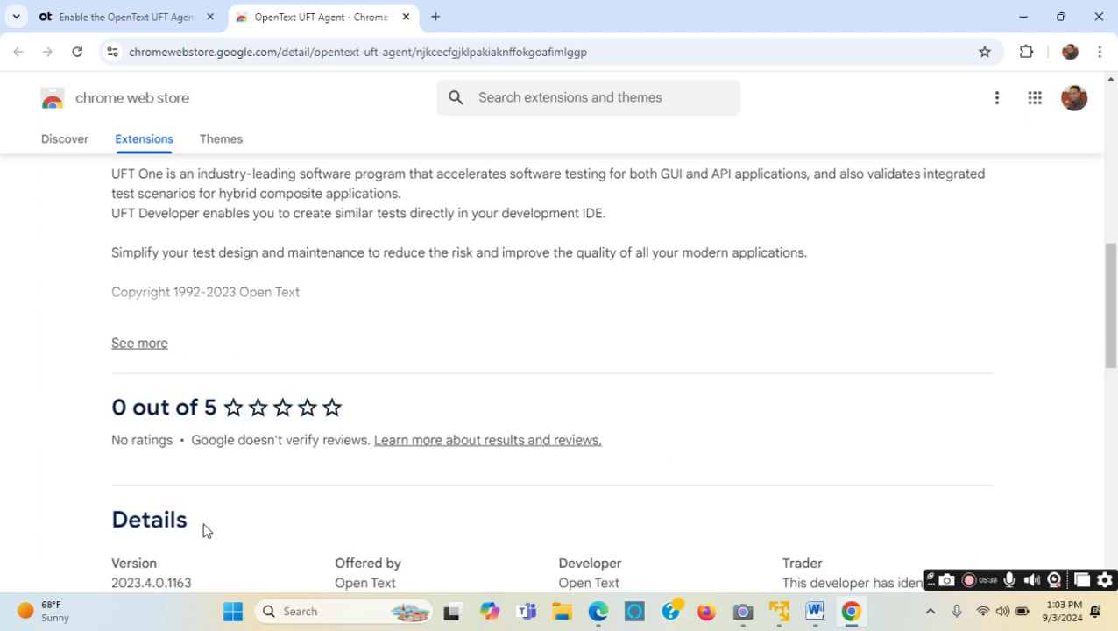
click(156, 343)
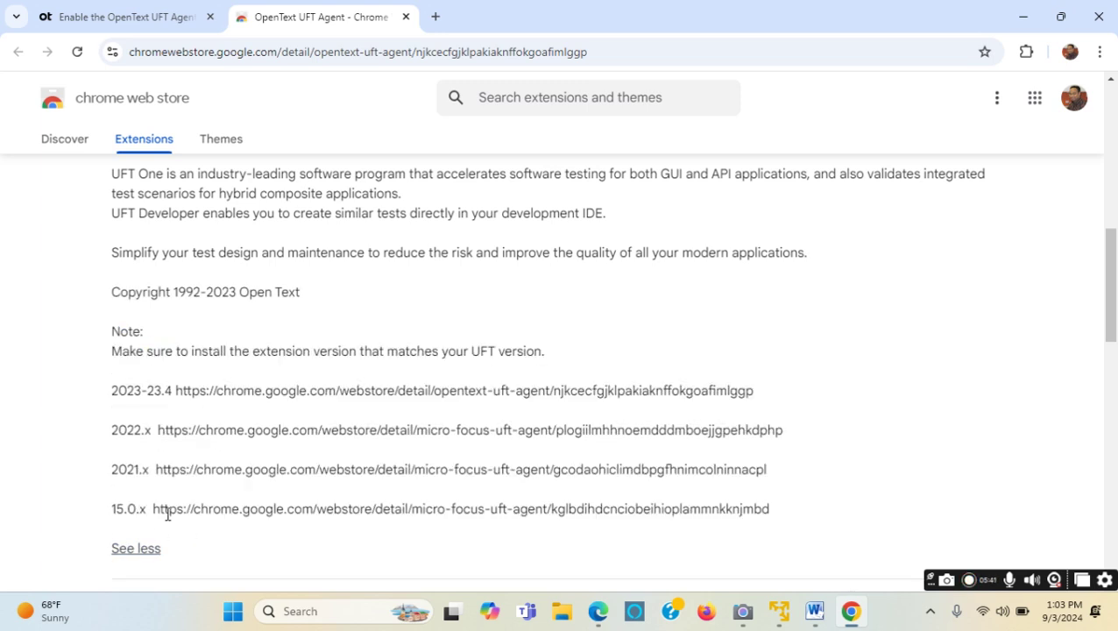
drag(154, 508, 784, 515)
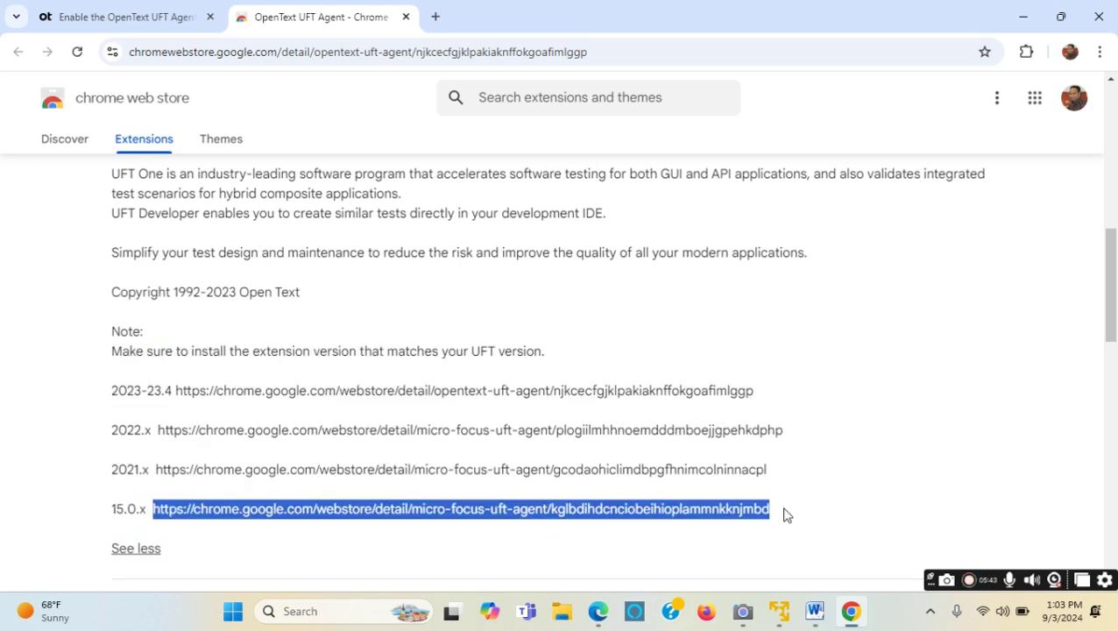
scroll(883, 480, up, 8)
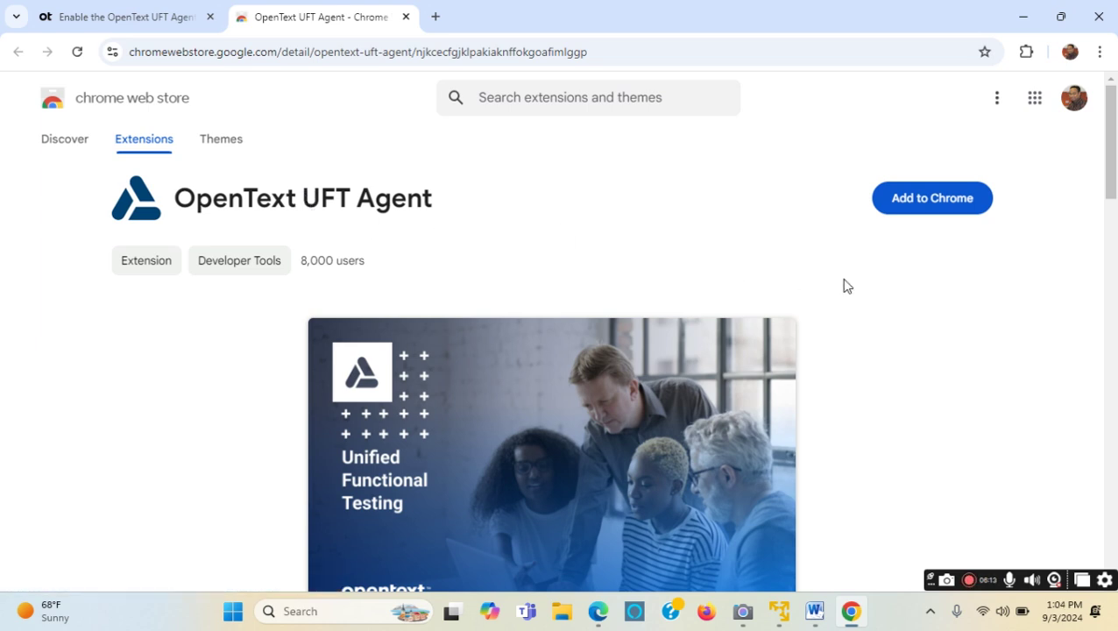
scroll(861, 294, down, 5)
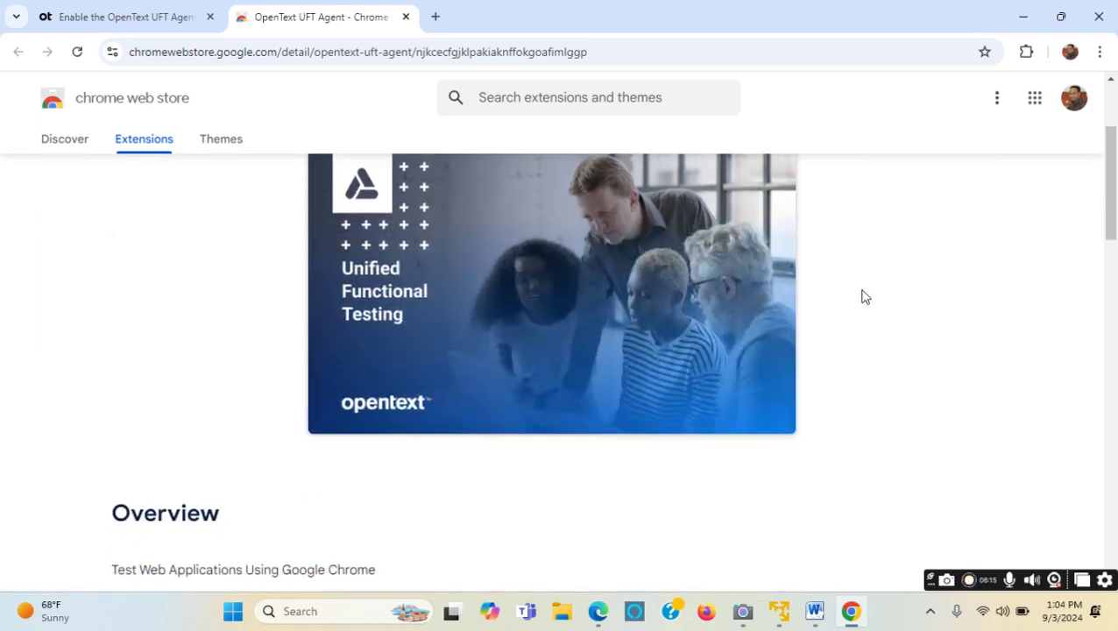
scroll(861, 296, down, 2)
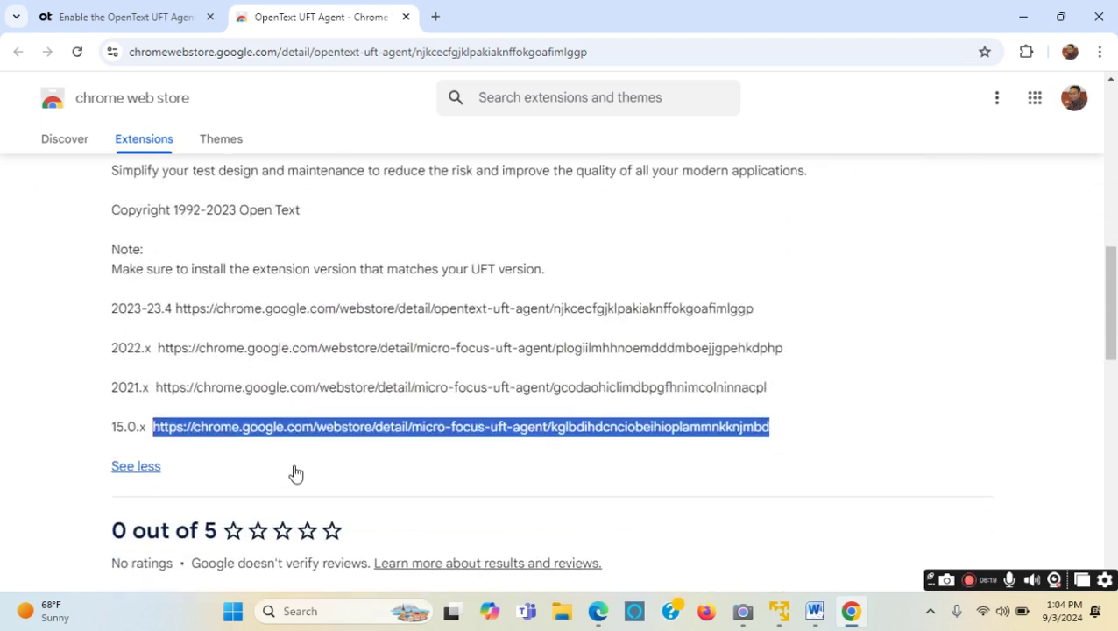
Step: Copy the Micro Focus UFT Agent link listed for 15.0.x and open it in a new browser tab
drag(147, 427, 138, 427)
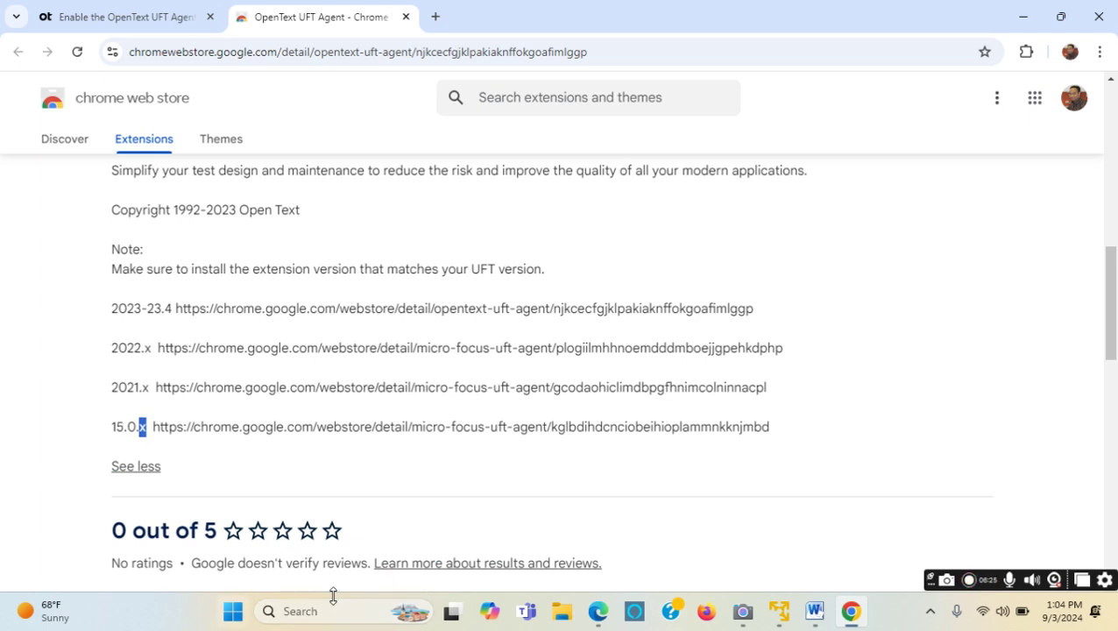
drag(152, 426, 768, 434)
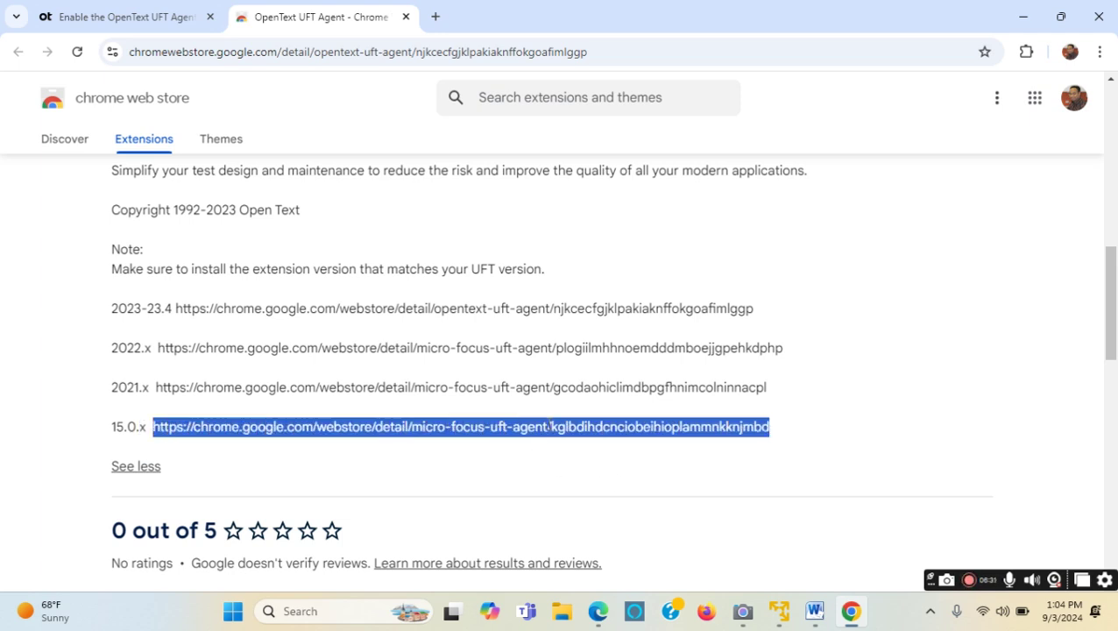
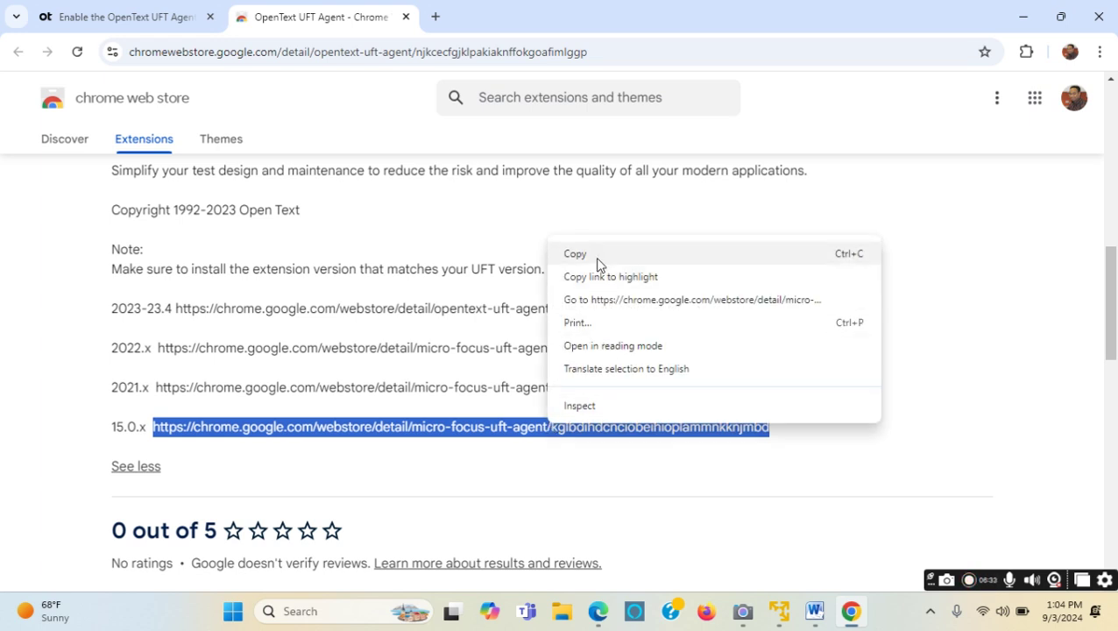
click(598, 259)
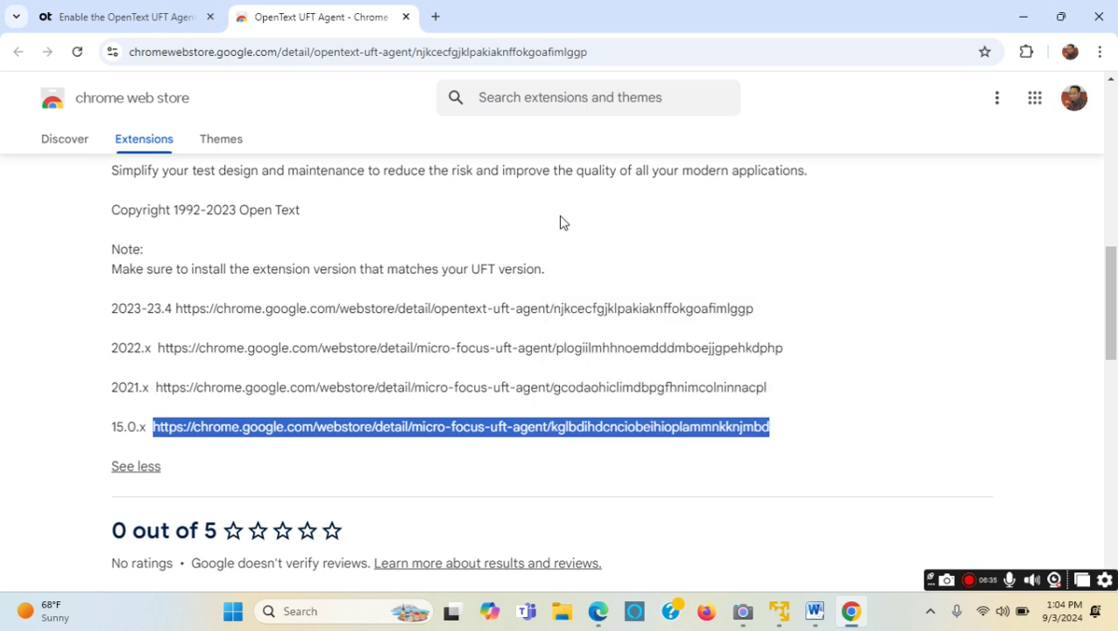
click(437, 18)
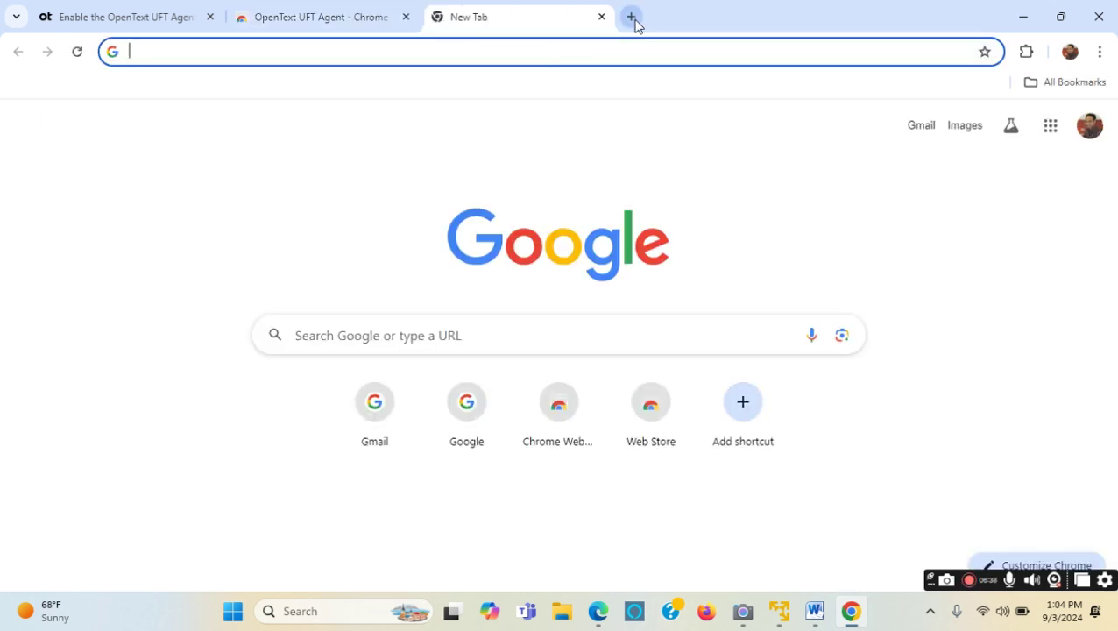
right_click(308, 50)
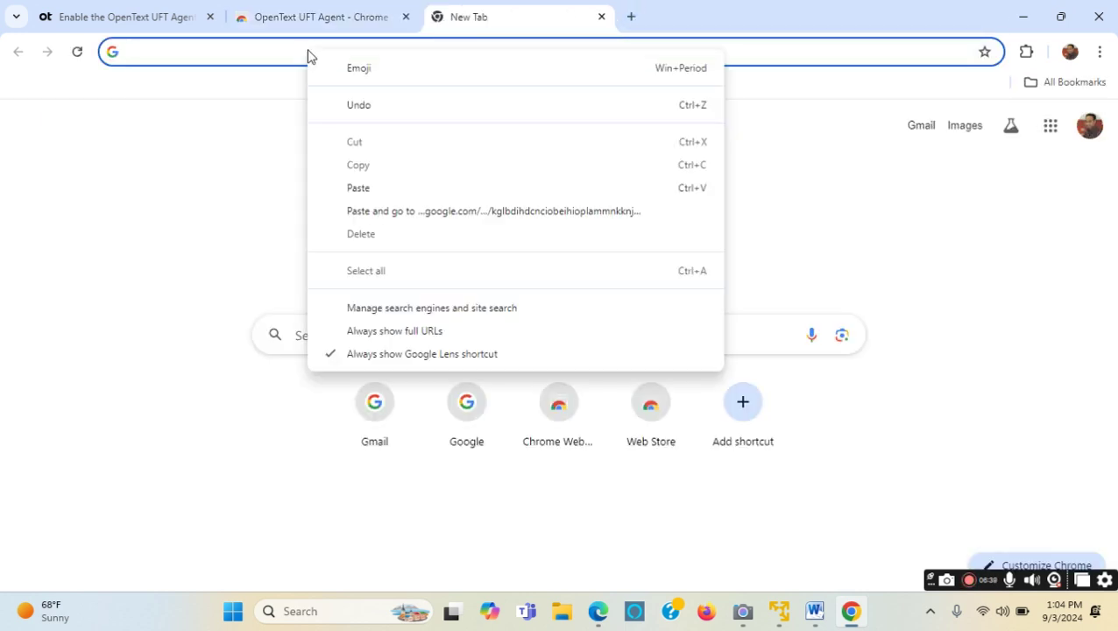
click(377, 189)
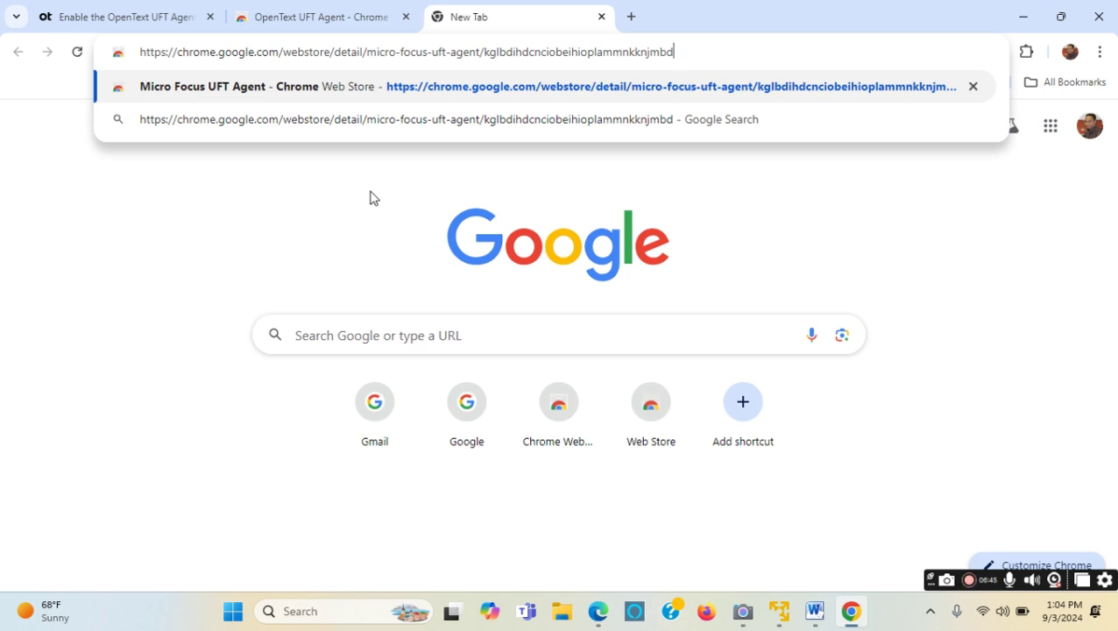
key(Return)
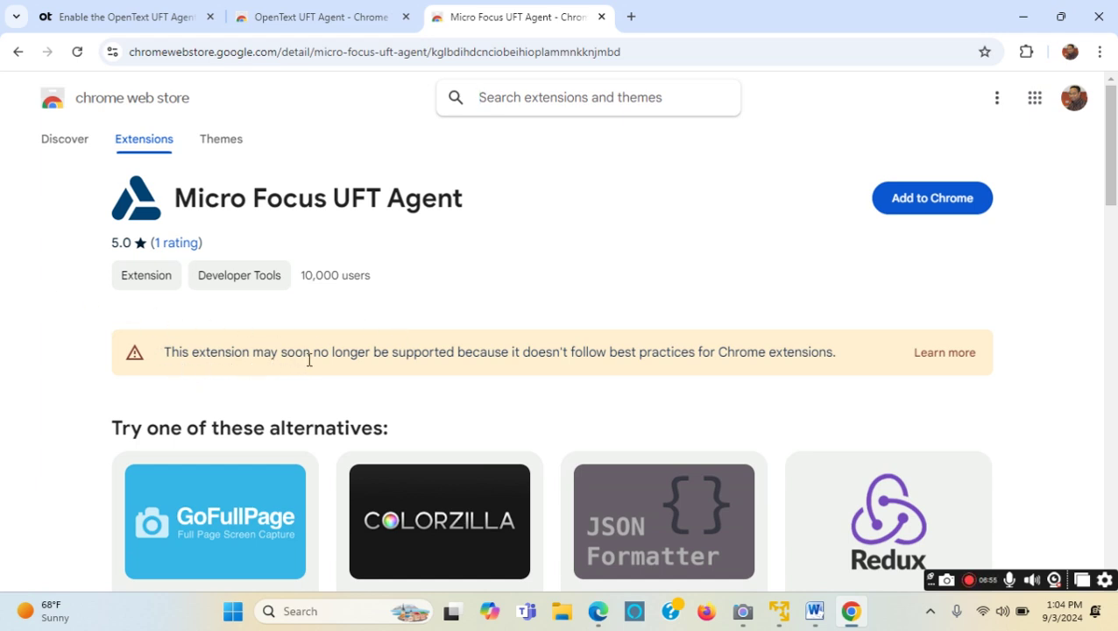
Step: Recheck the UFT version in the virtual machine and compare the 15.0.x entry with the opened Micro Focus UFT Agent page
click(778, 611)
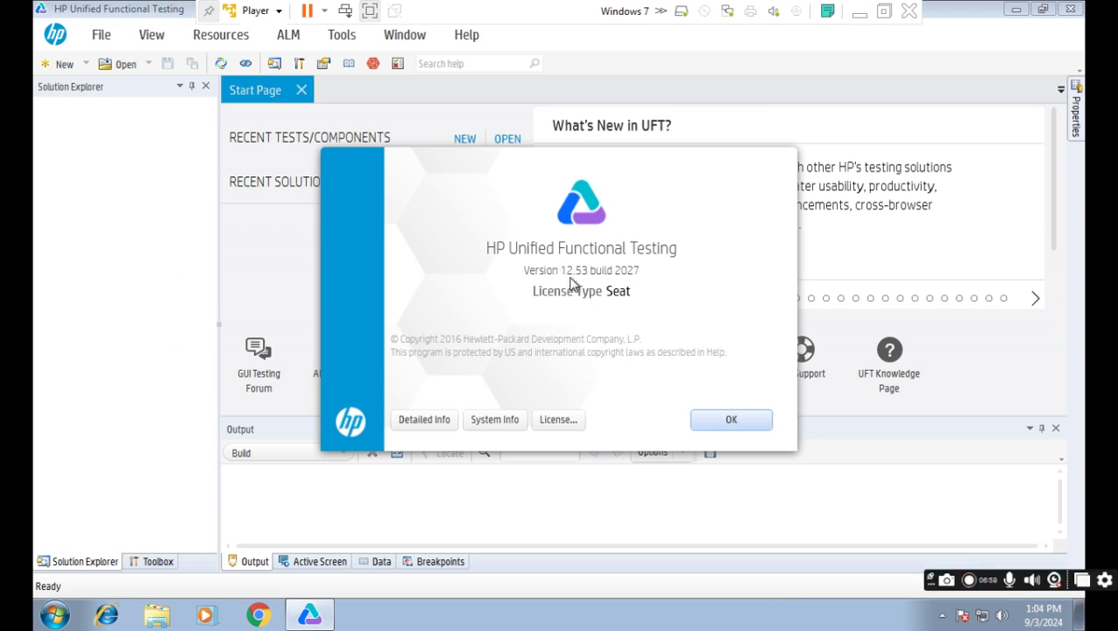
click(859, 12)
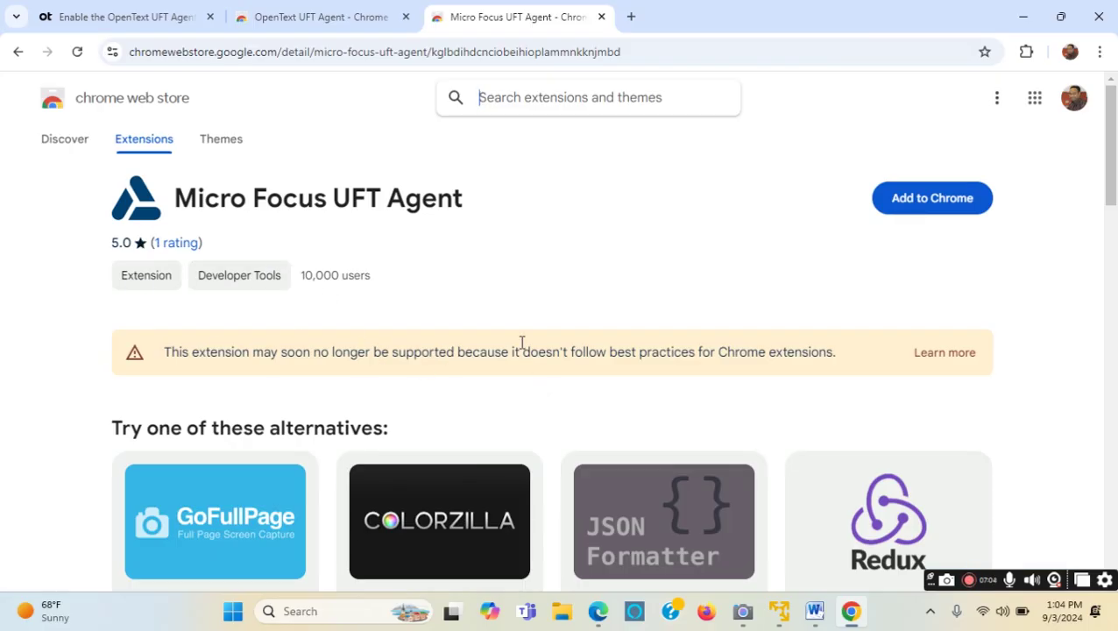
click(344, 19)
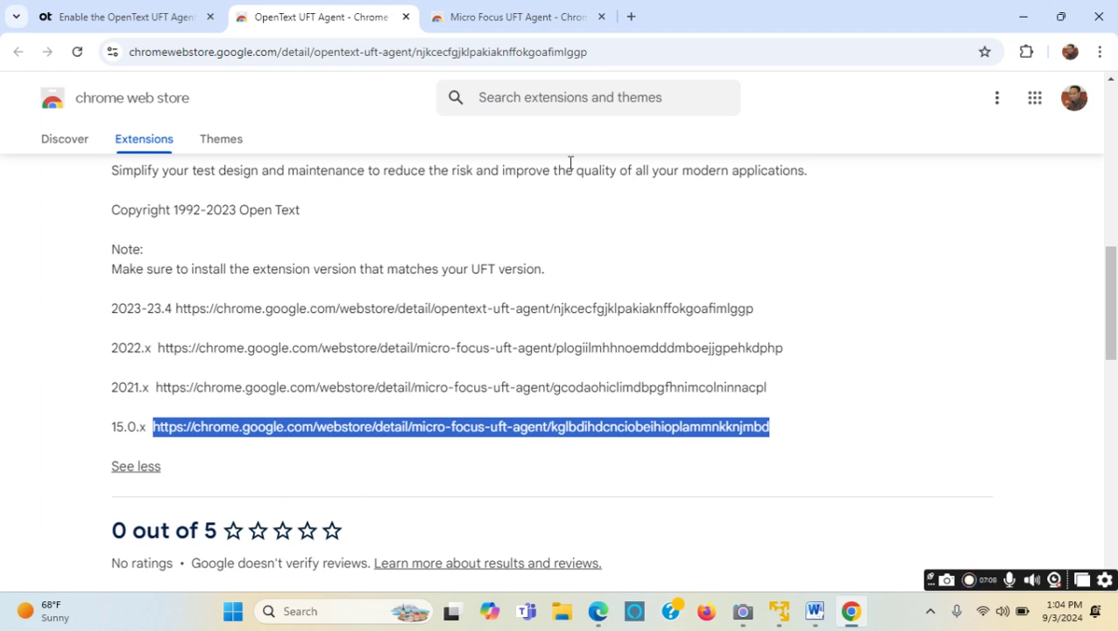
click(511, 17)
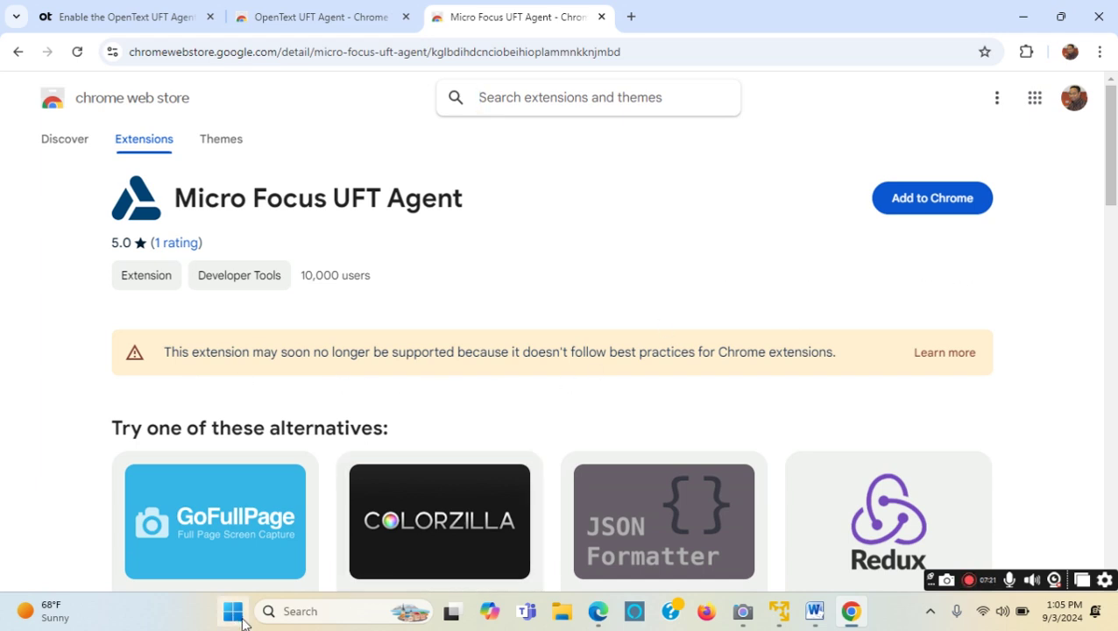
click(321, 19)
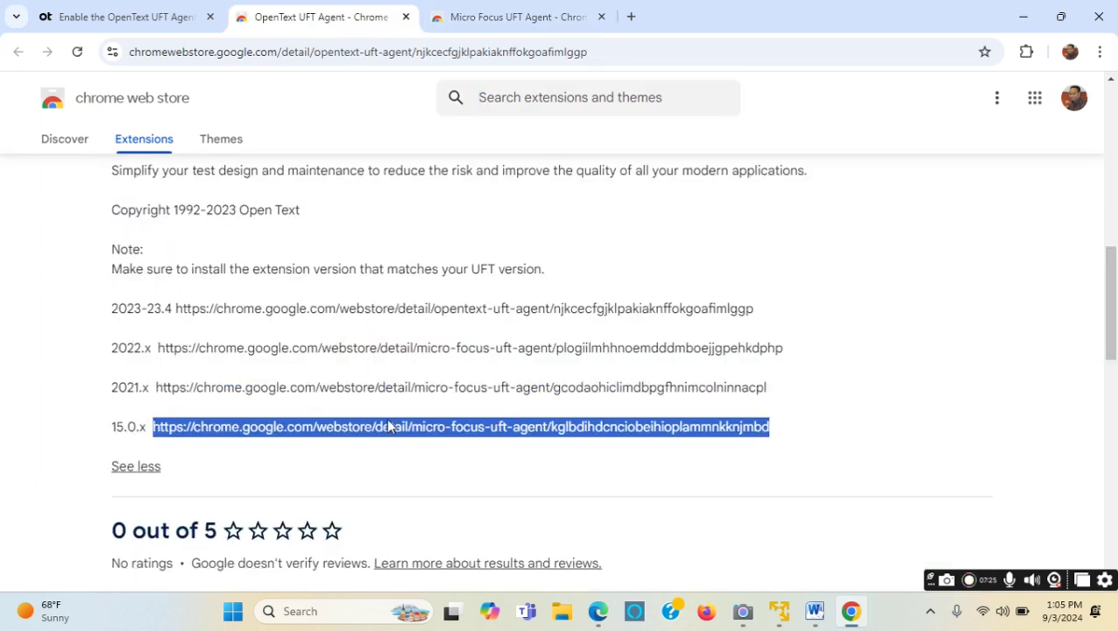
click(533, 22)
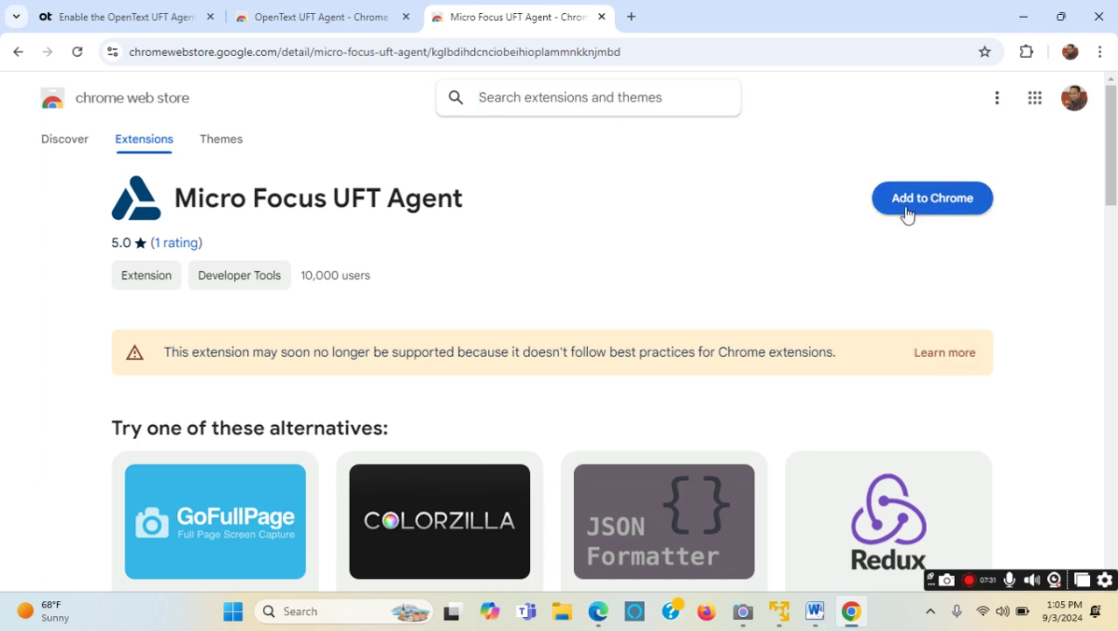
Step: Add the Micro Focus UFT Agent extension to Chrome and dismiss the notice offering to turn on sync
click(932, 198)
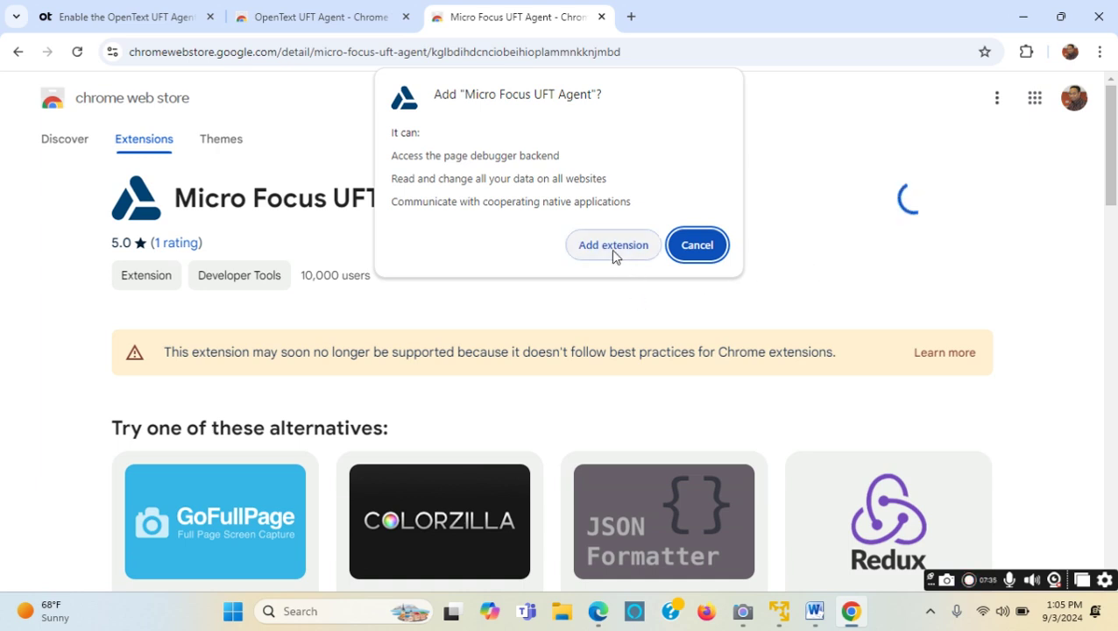
click(611, 250)
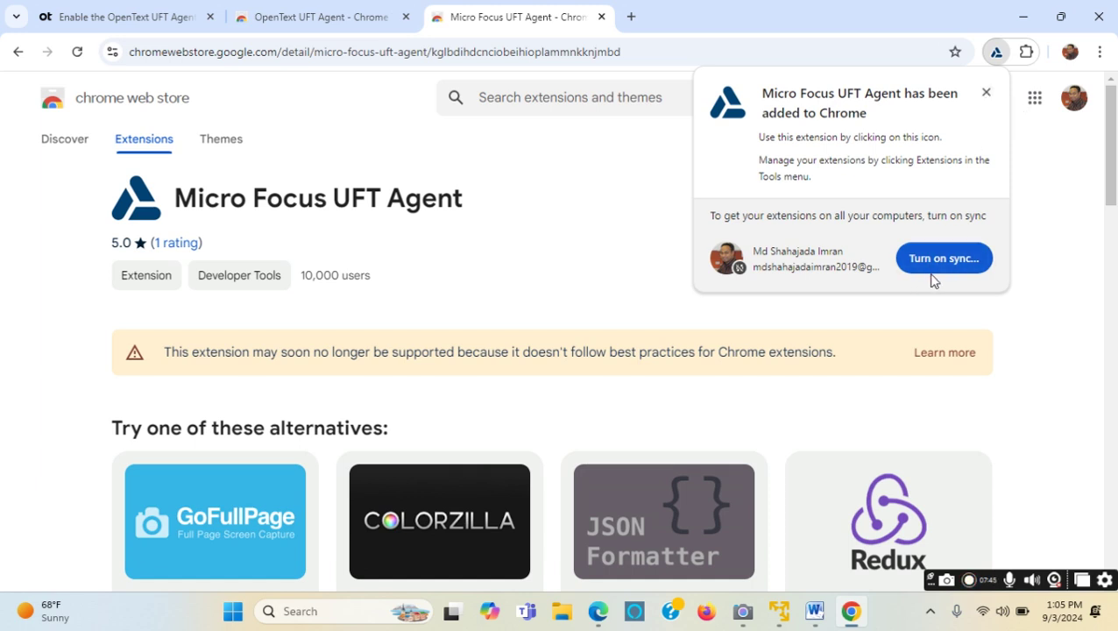
click(986, 92)
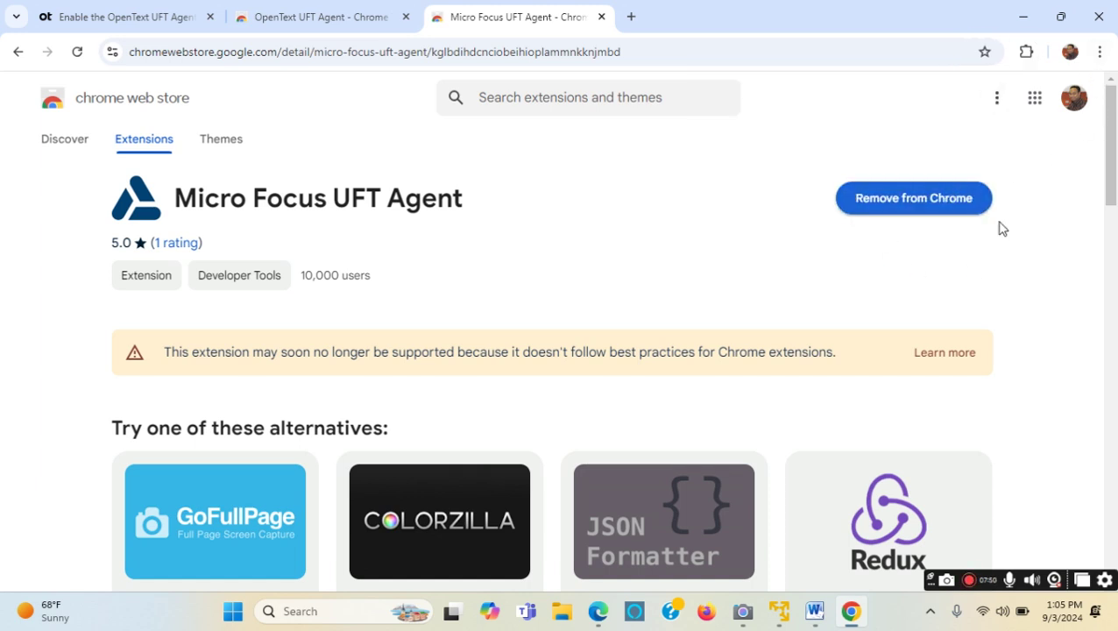
Step: Open Chrome's extension management page and check the Micro Focus UFT Agent entry under All Extensions
click(1100, 51)
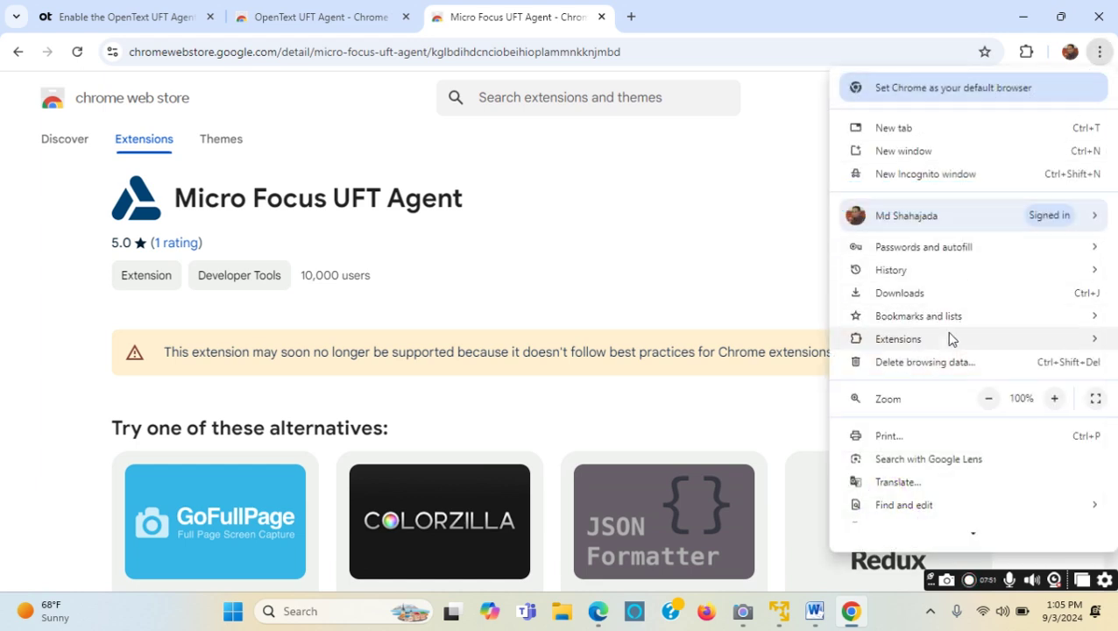
mouse_move(943, 349)
click(767, 345)
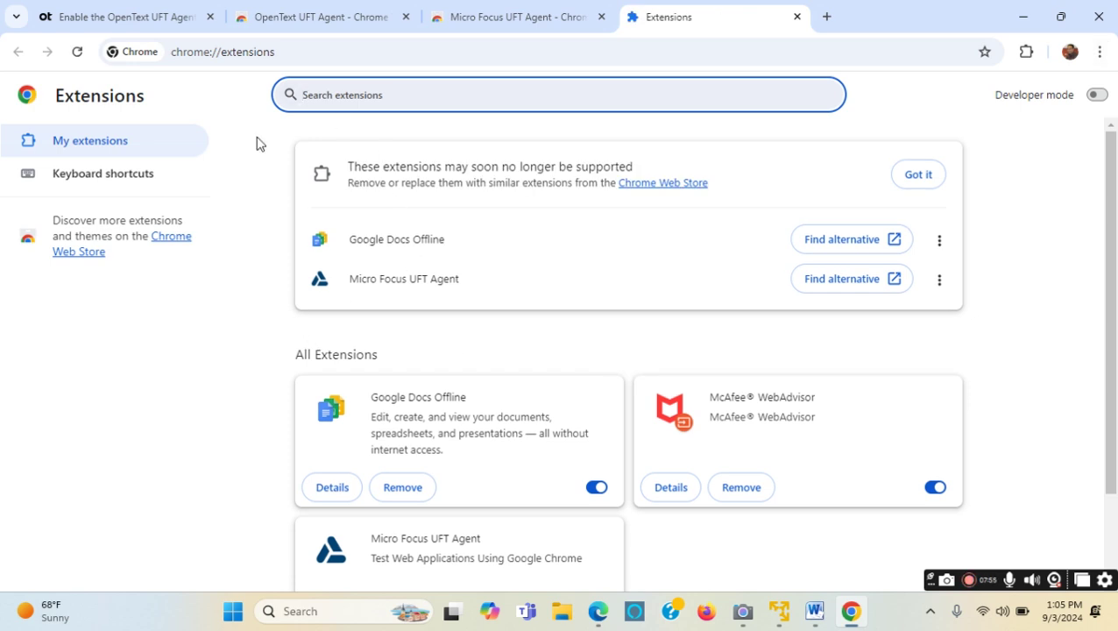
scroll(268, 382, down, 2)
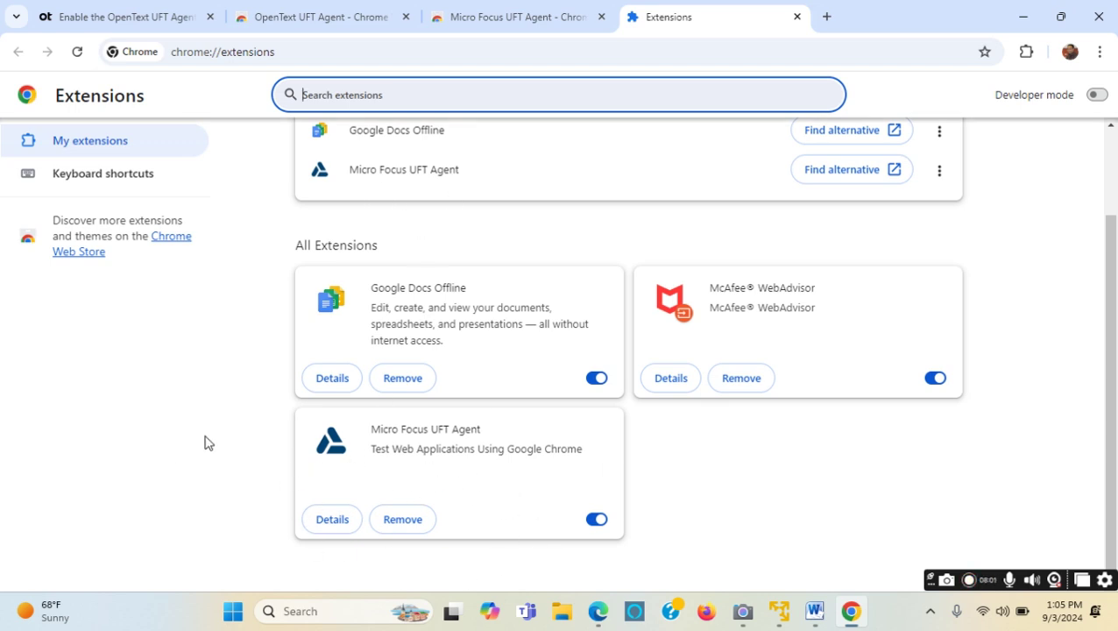
scroll(214, 439, up, 1)
scroll(212, 447, down, 1)
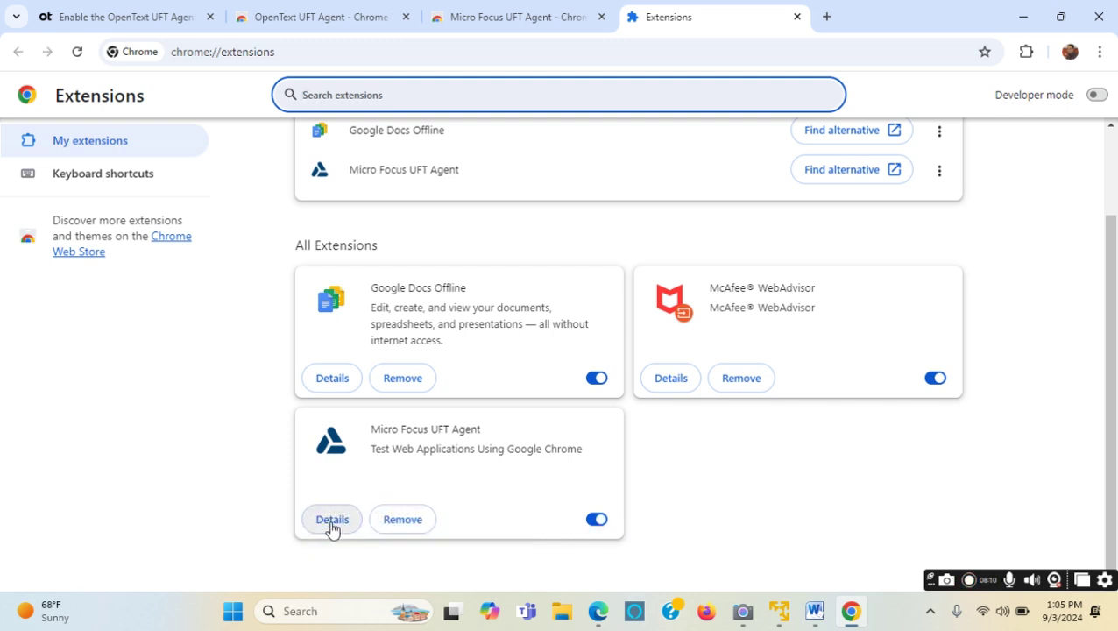
Step: Open the Micro Focus UFT Agent extension's details, pin it to the toolbar and return to the extensions list
click(331, 521)
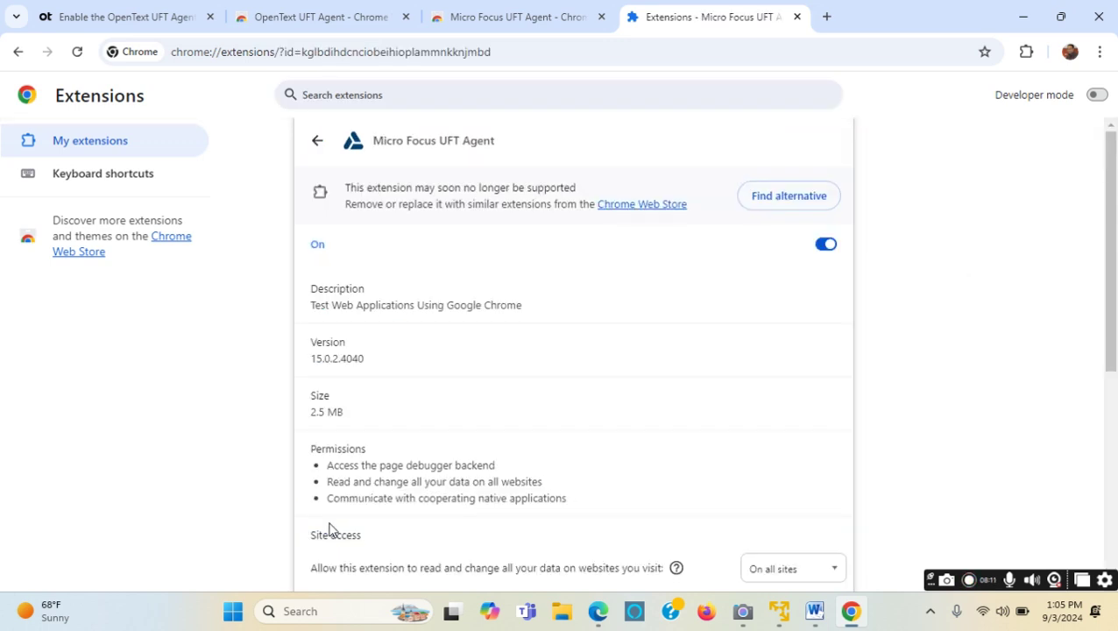
scroll(587, 405, down, 2)
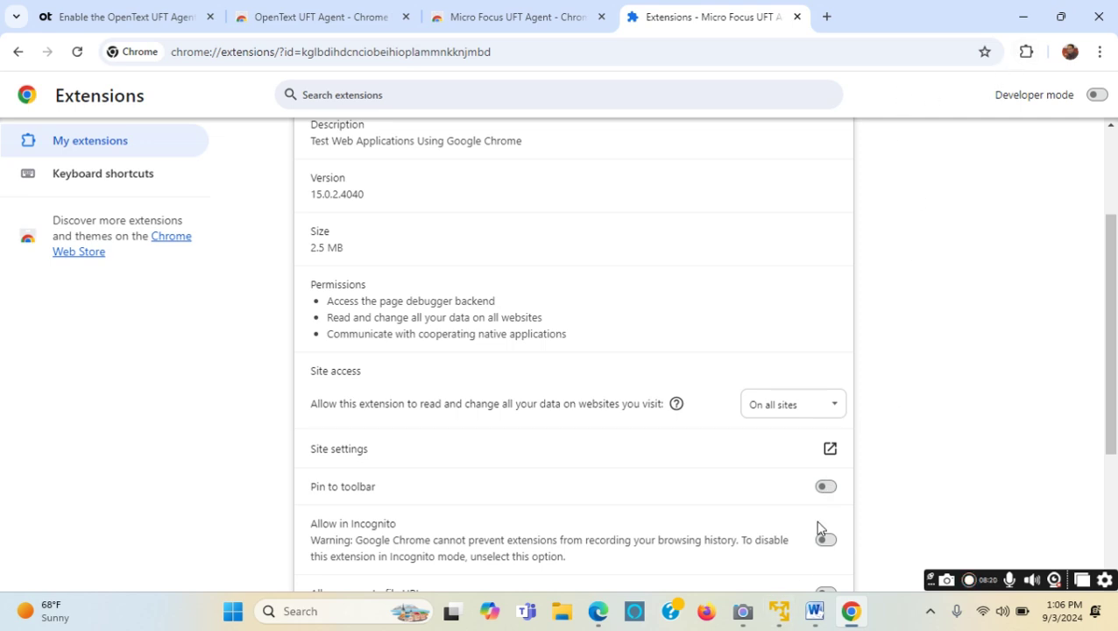
click(826, 487)
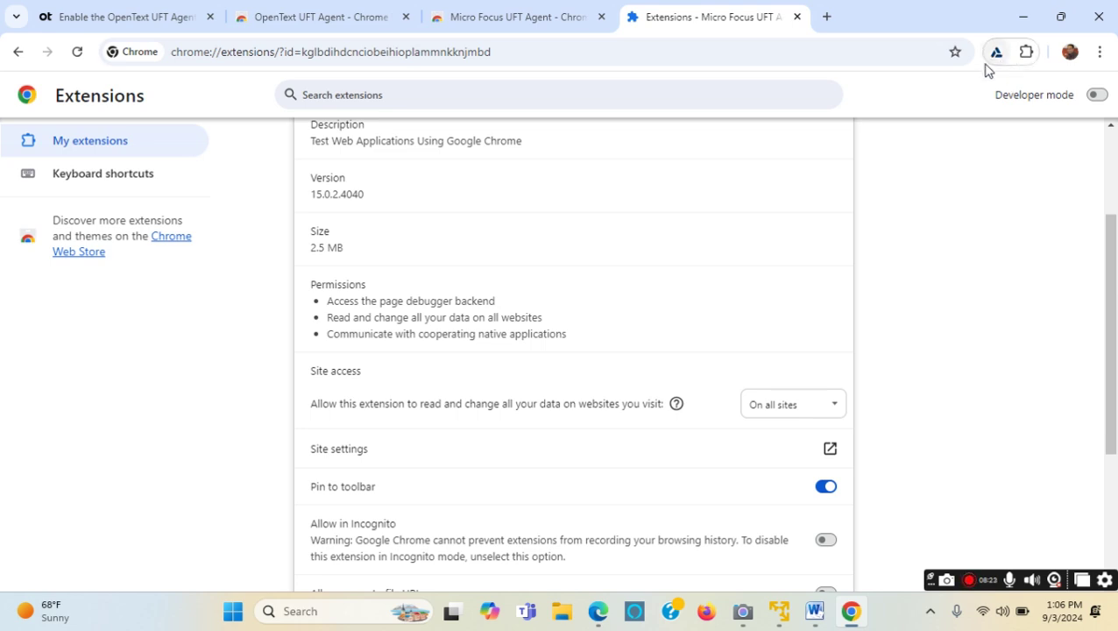
scroll(271, 439, up, 2)
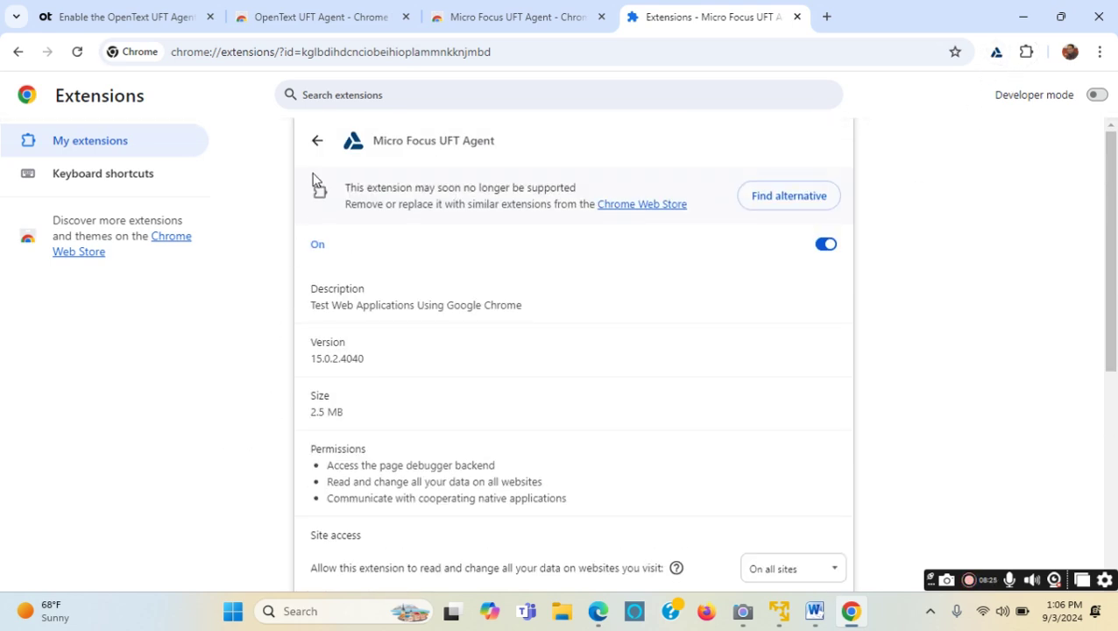
click(317, 144)
scroll(209, 452, down, 2)
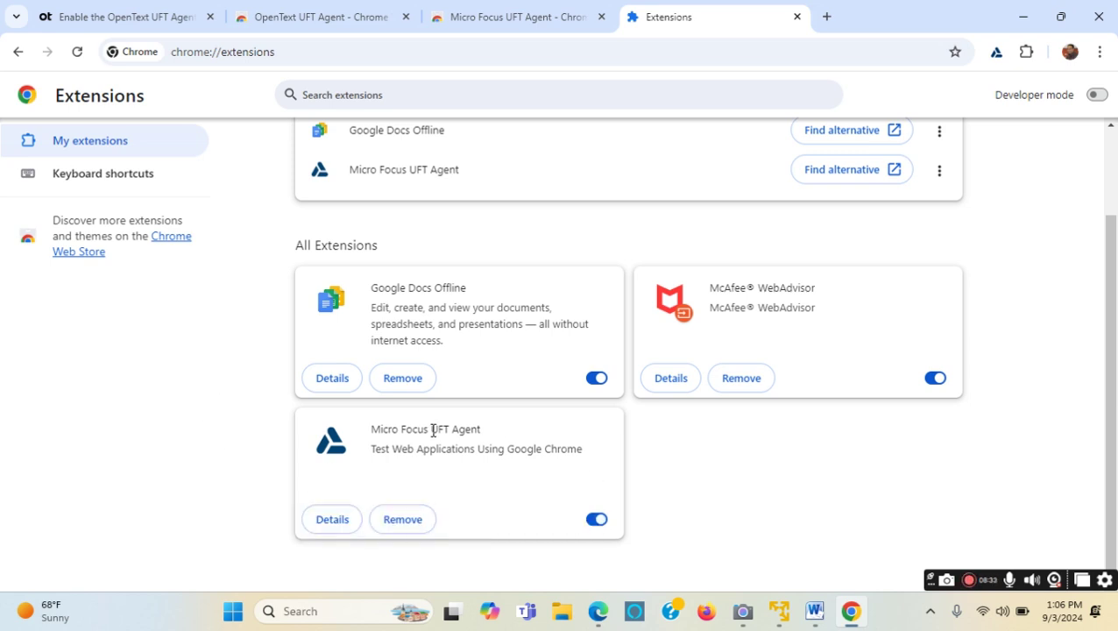
Step: Turn the Micro Focus UFT Agent extension off and back on in the extensions list
drag(433, 430, 482, 437)
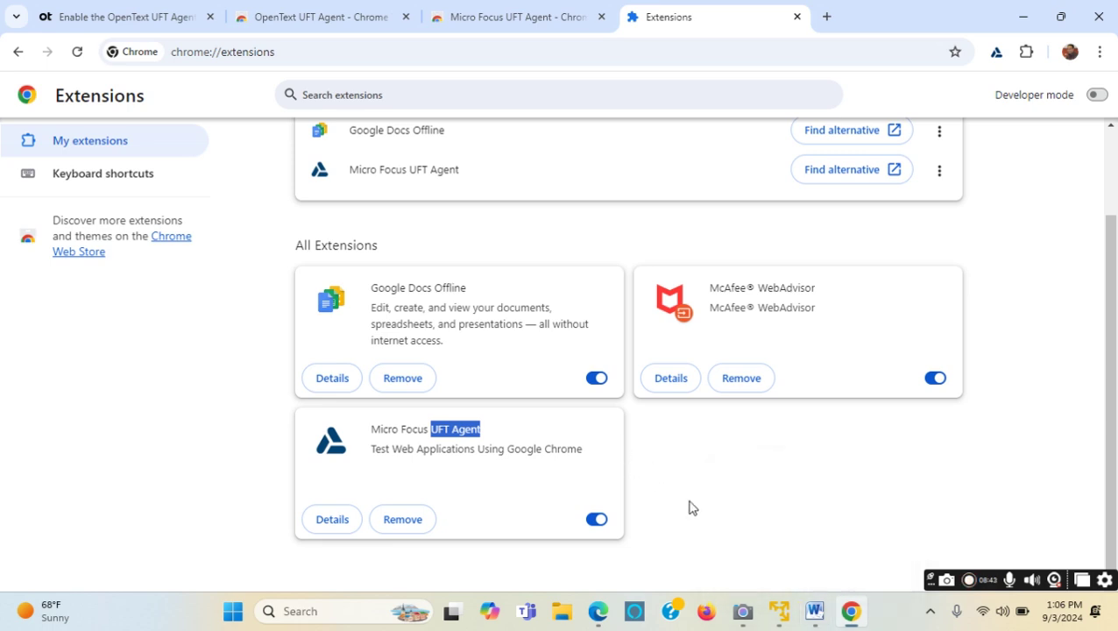
click(595, 522)
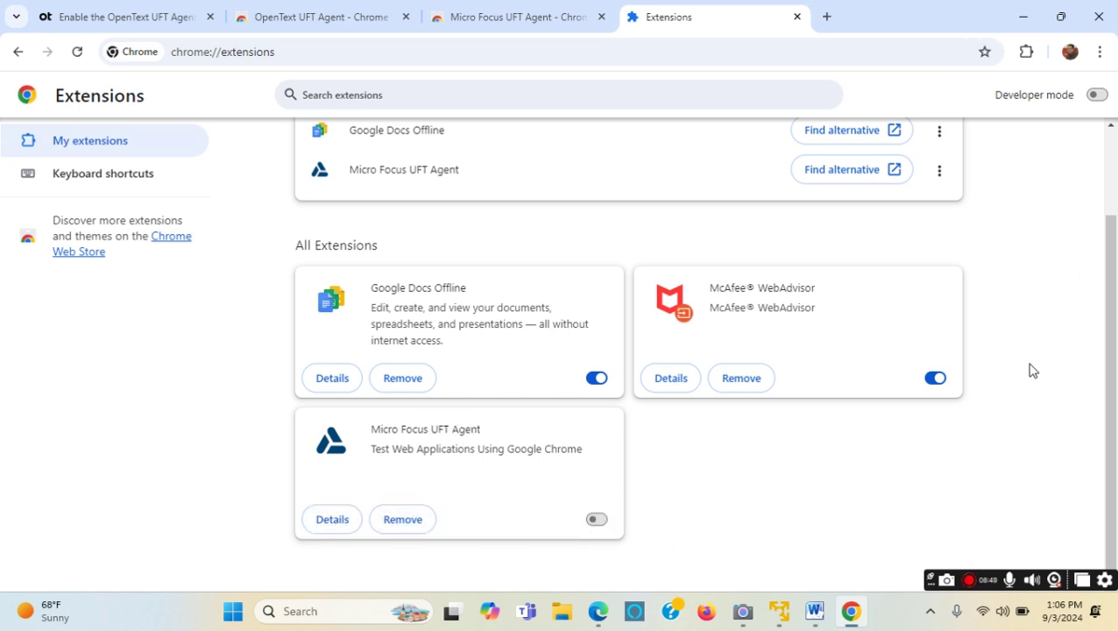
click(596, 520)
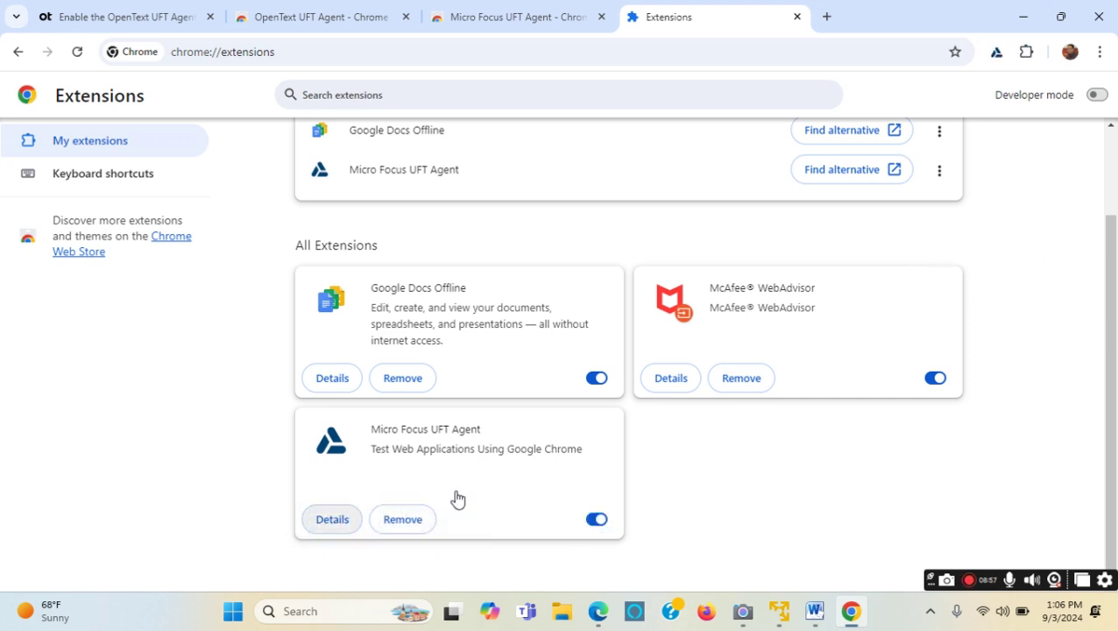
Step: Close Chrome, switch to the UFT Agent document in Word and colour the Google Chrome list item green
click(1099, 19)
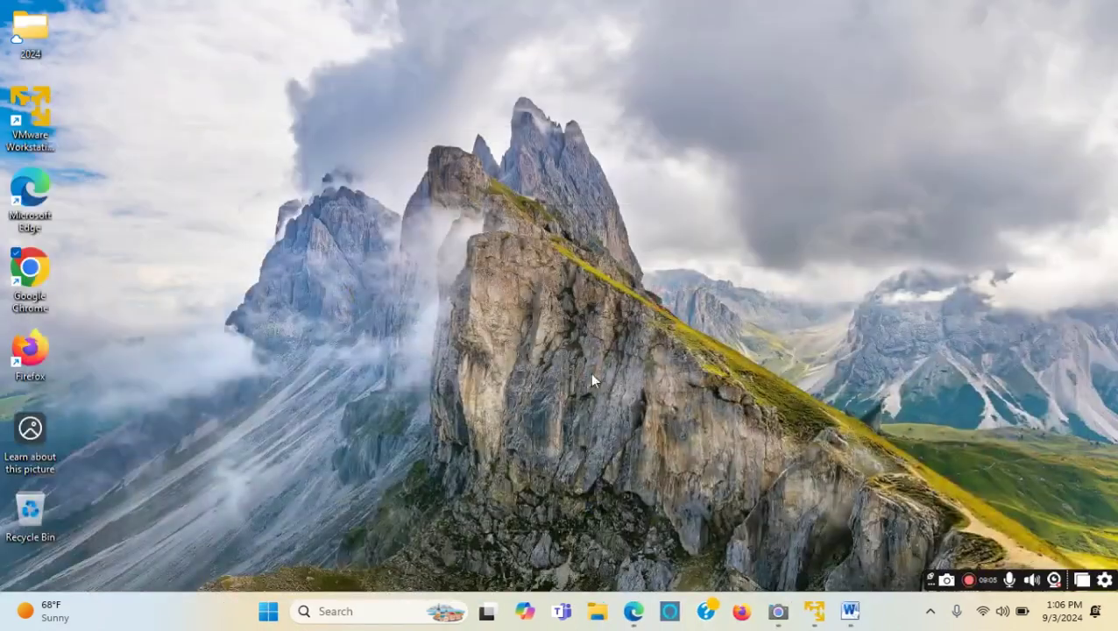
click(849, 610)
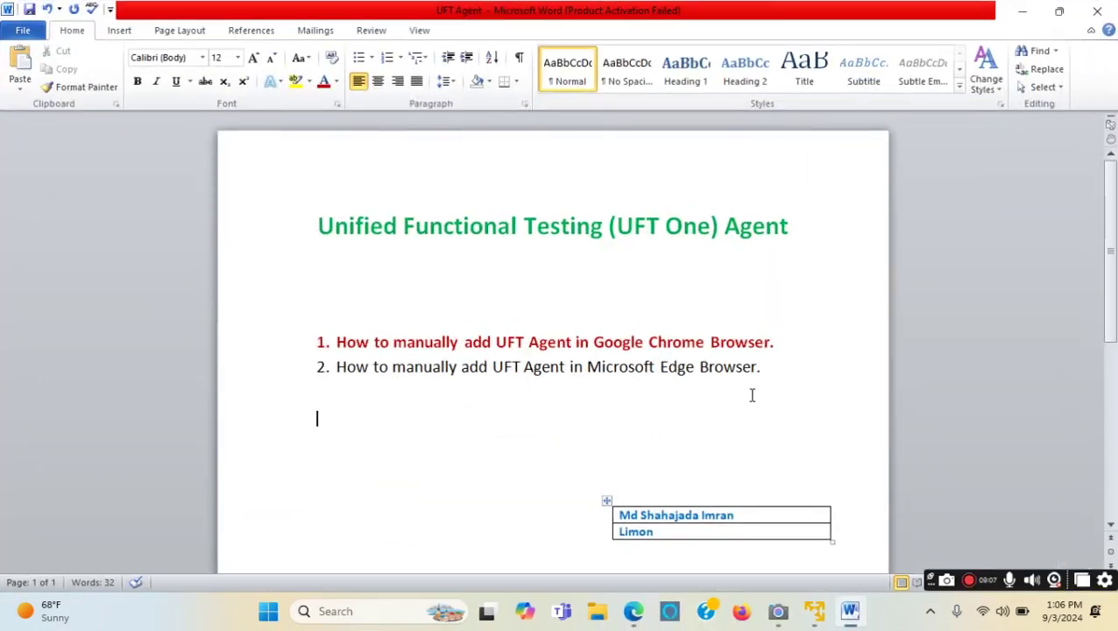
drag(782, 342, 336, 340)
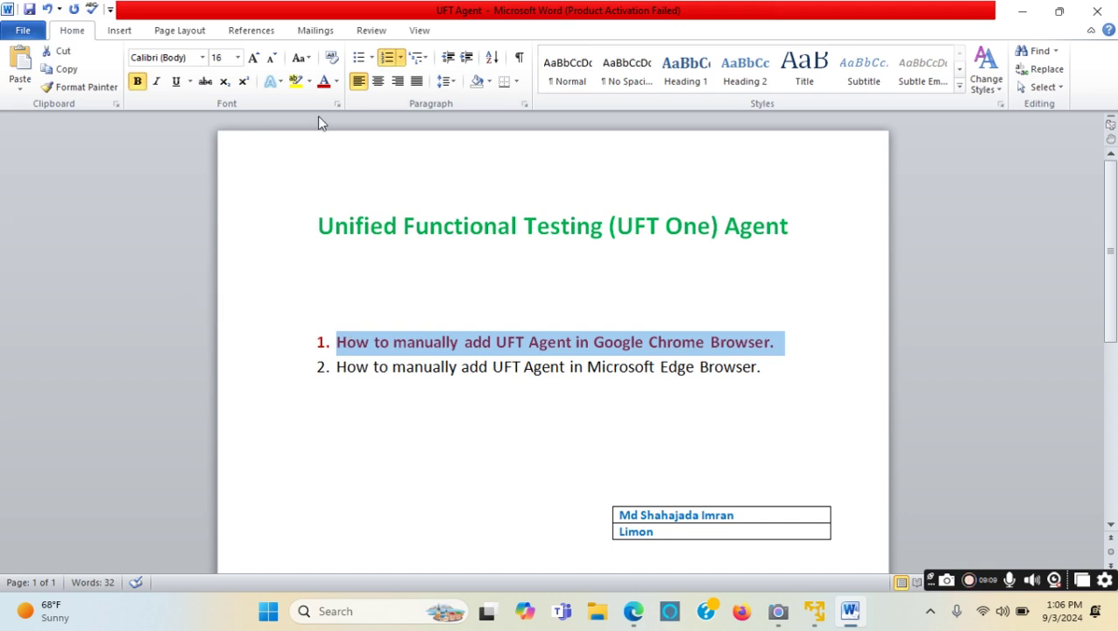
click(337, 82)
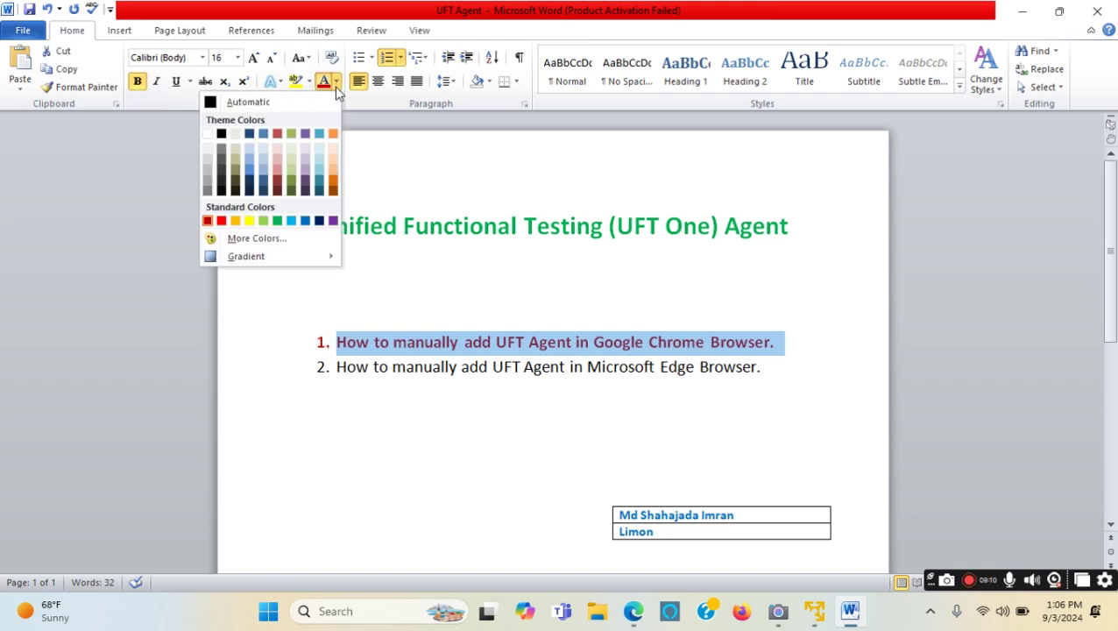
click(277, 222)
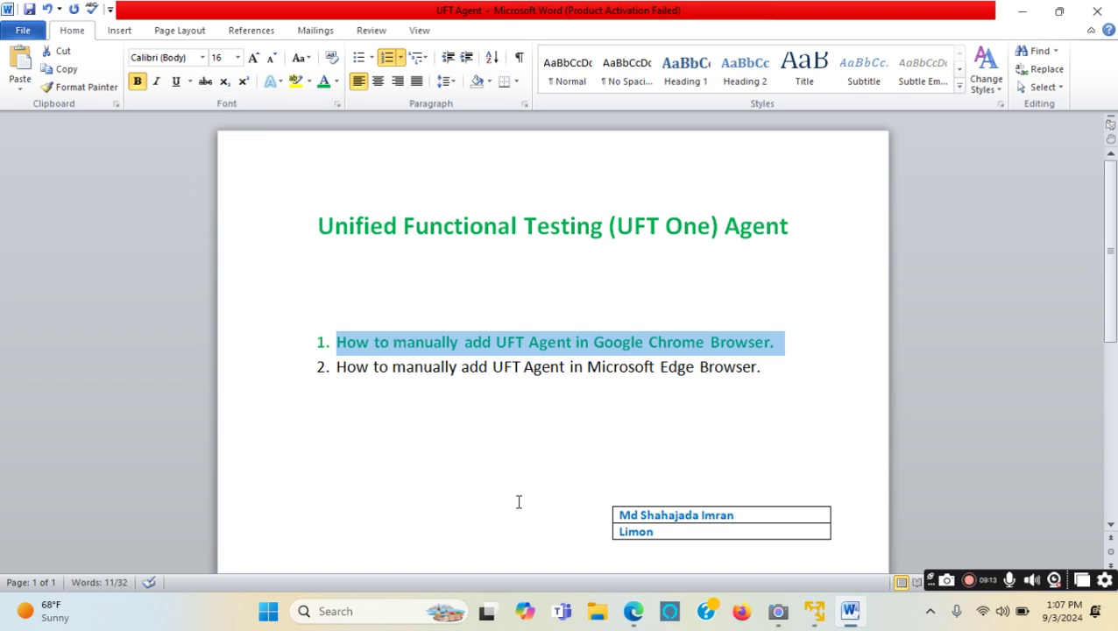
click(544, 429)
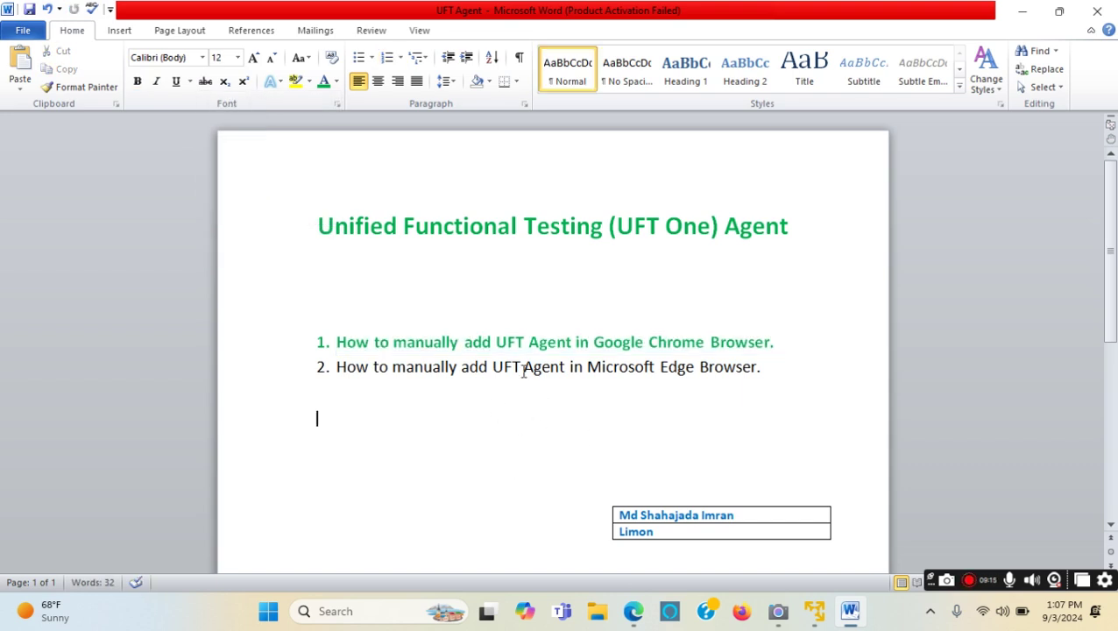
Step: Make the second list item, about adding UFT Agent in Microsoft Edge Browser, bold
drag(764, 366, 341, 366)
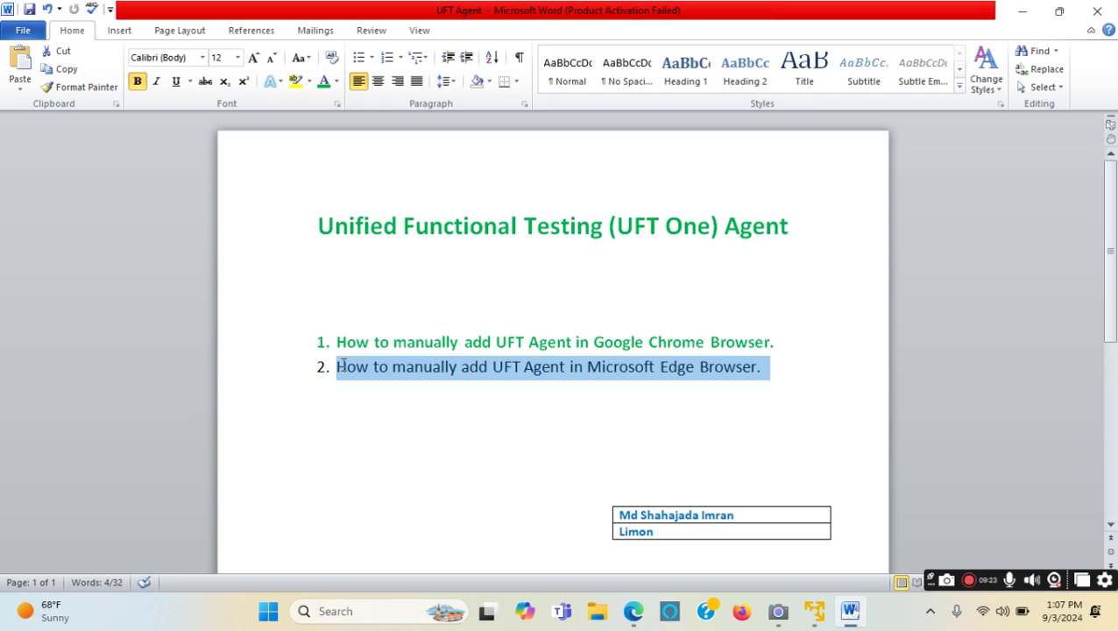
click(336, 80)
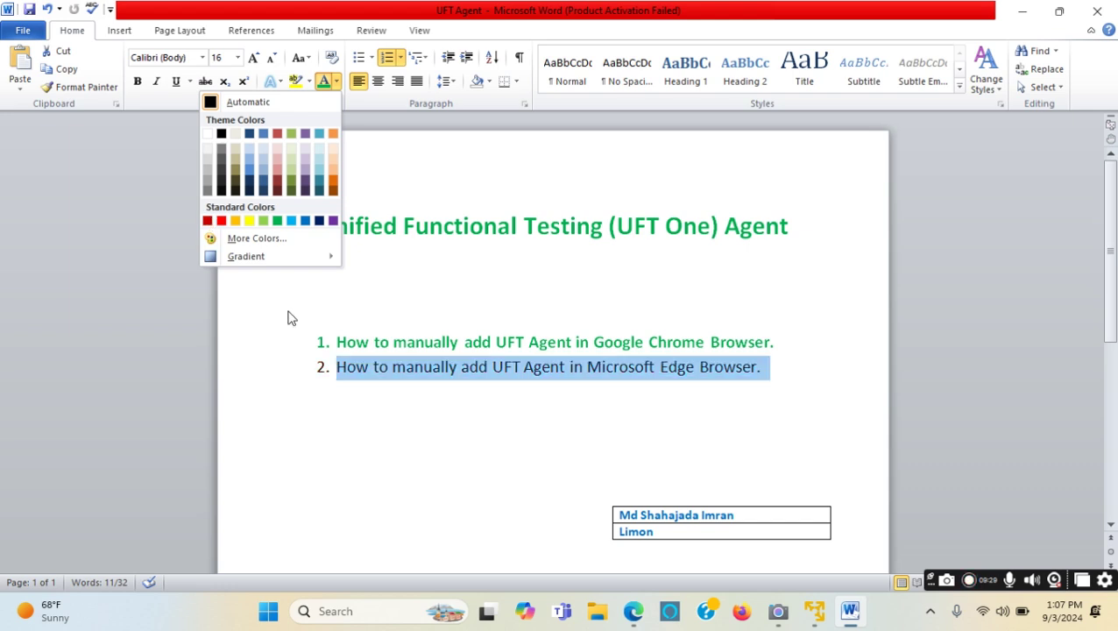
click(137, 82)
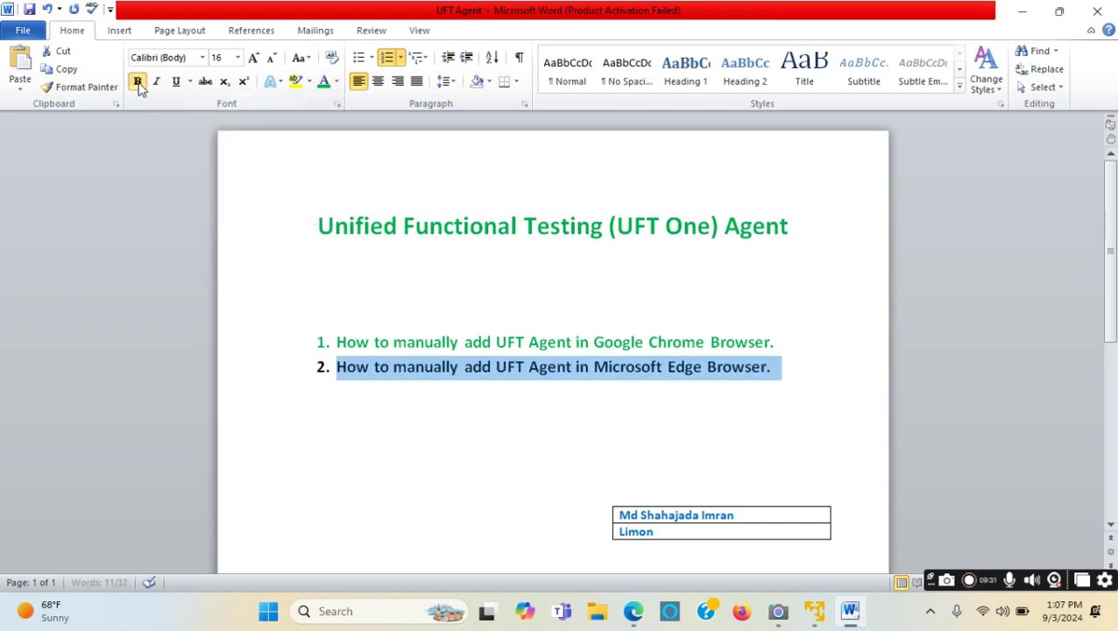
click(648, 418)
drag(497, 368, 783, 366)
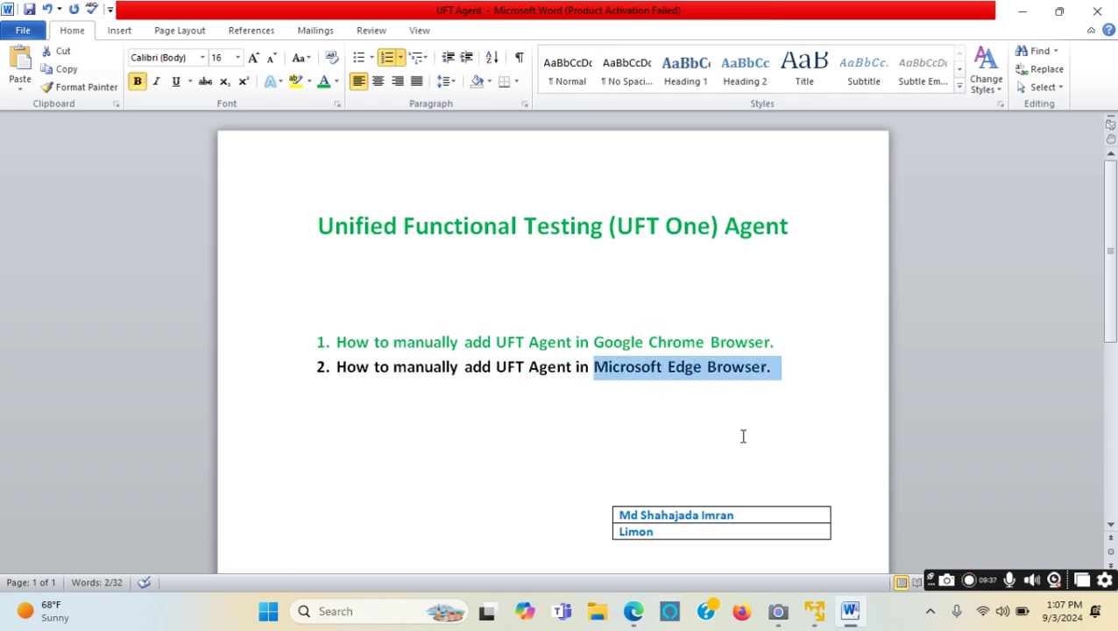
Step: Switch to Microsoft Edge, search Bing for "uft agent" and open the Micro Focus help topic on enabling the extension on Microsoft Edge
click(633, 613)
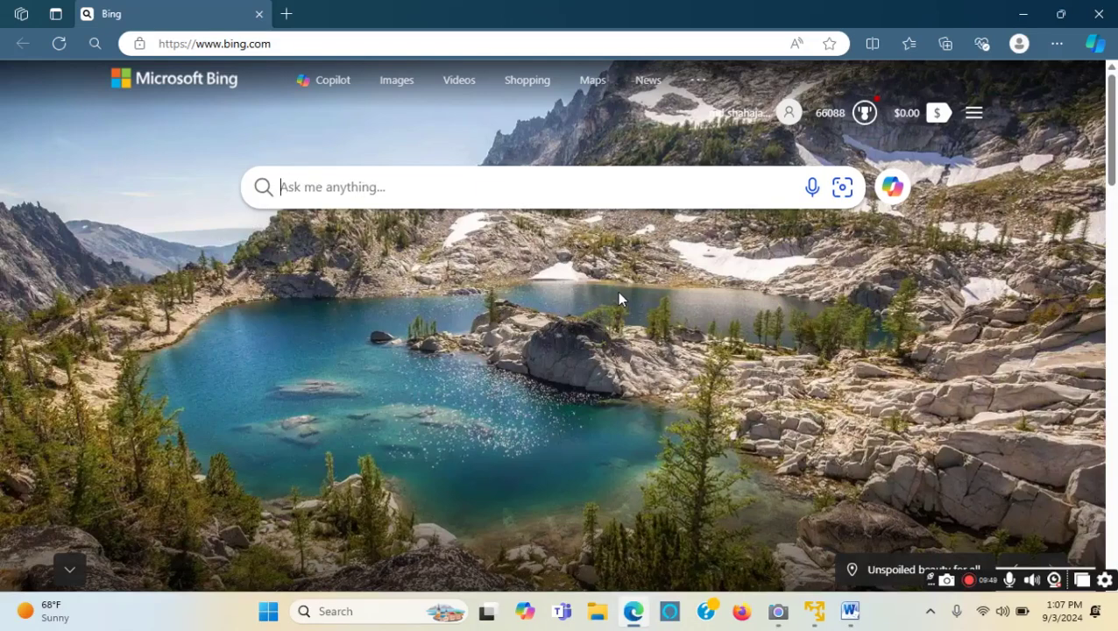
text(uft agent)
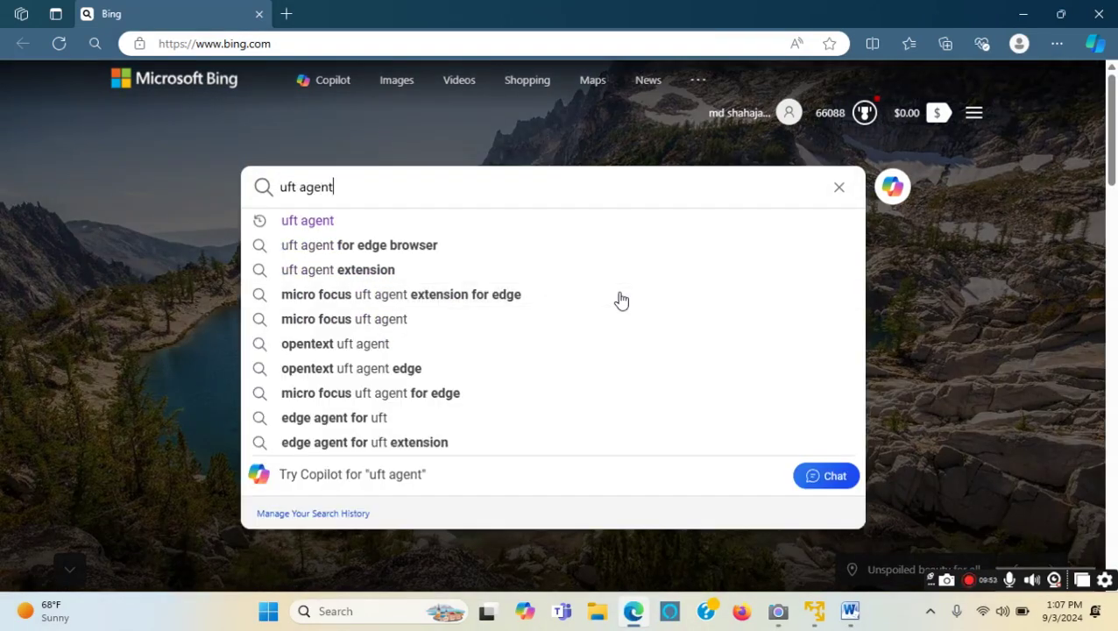
key(Return)
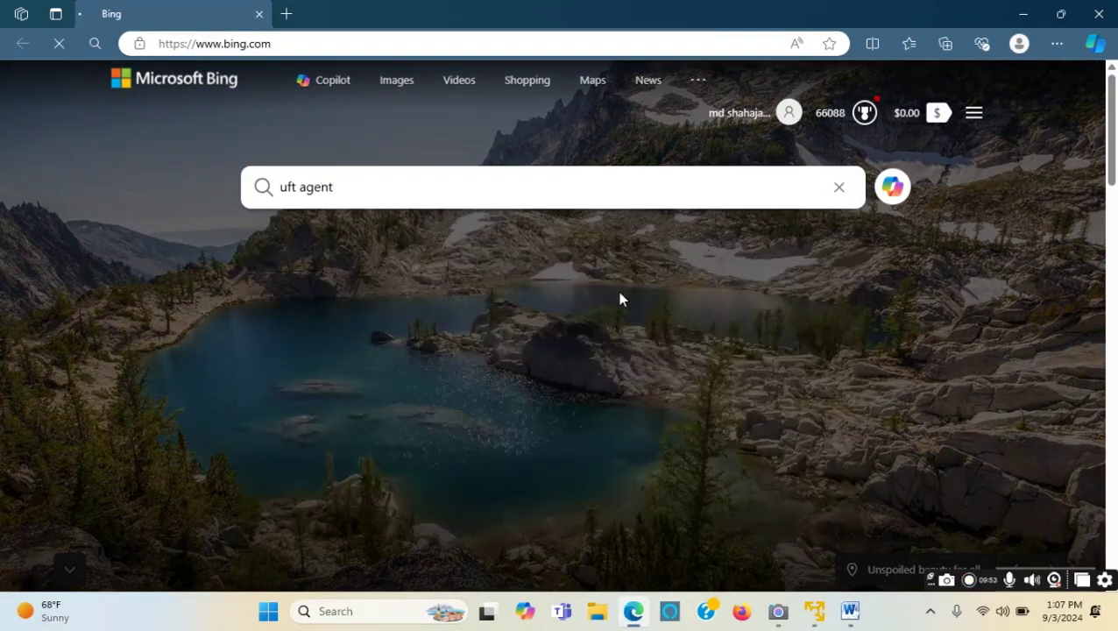
mouse_move(186, 250)
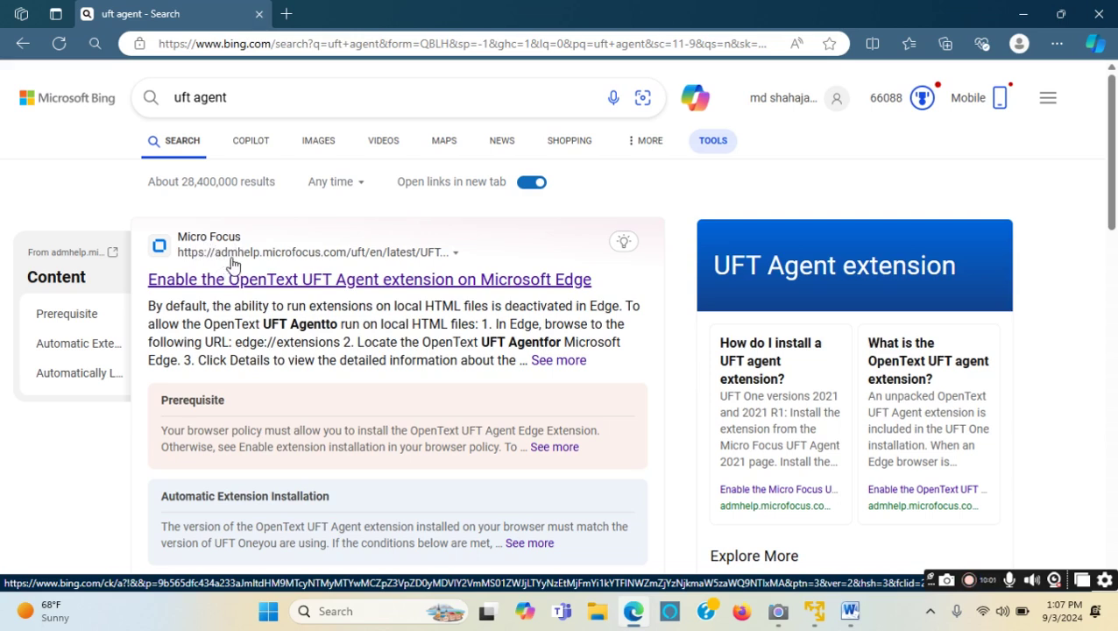
click(398, 286)
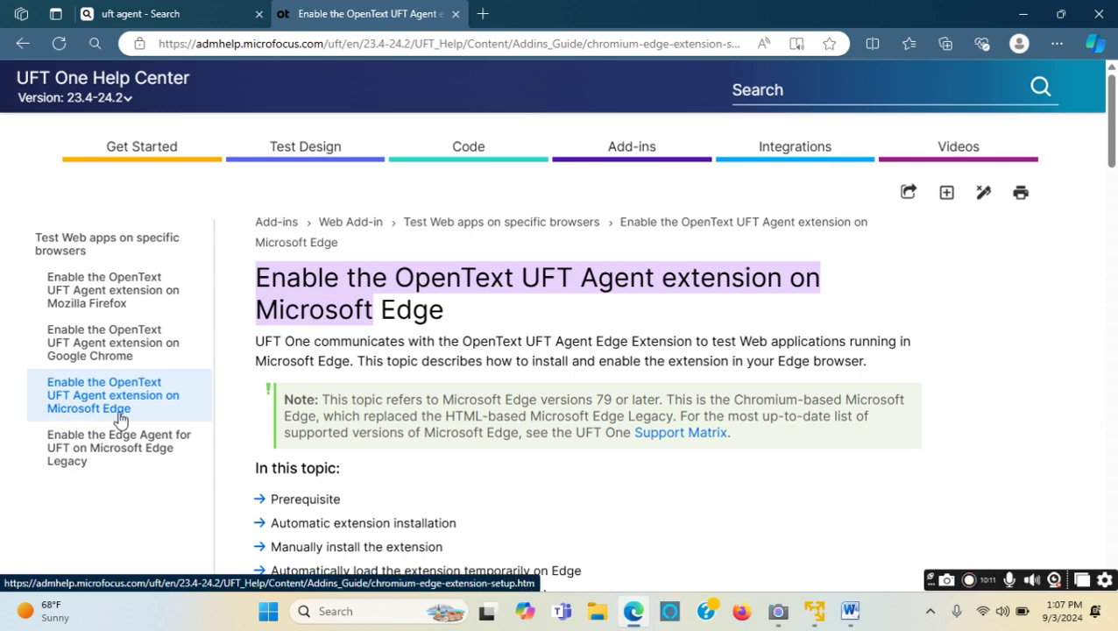
Step: Read the Edge topic's manual installation section and compare its UFT One 24.2 and 23.4 entries
click(1095, 43)
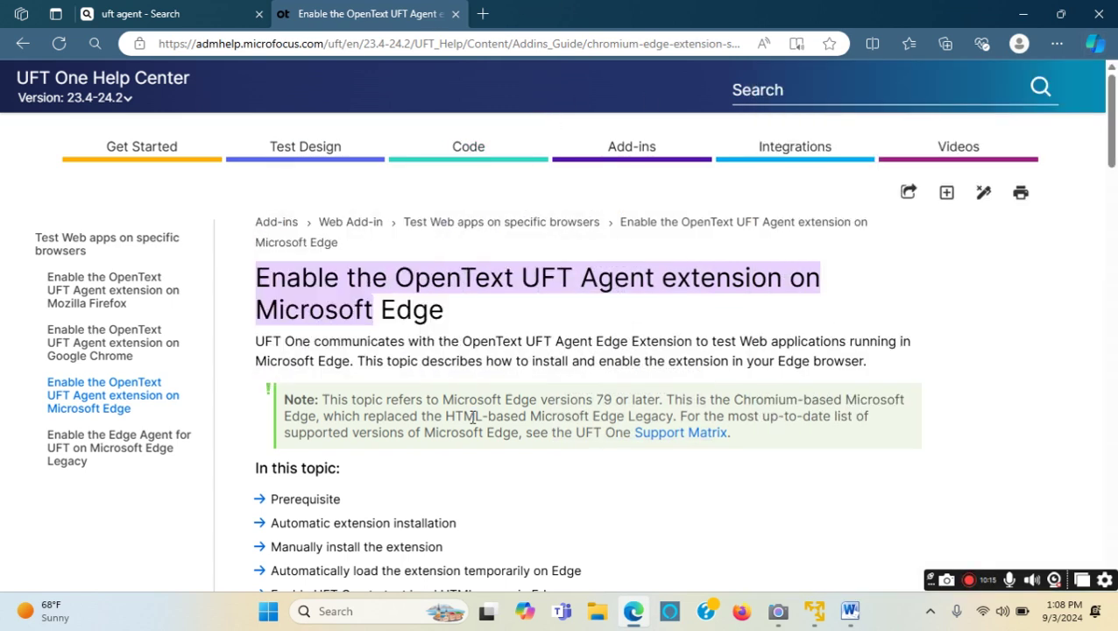
click(120, 401)
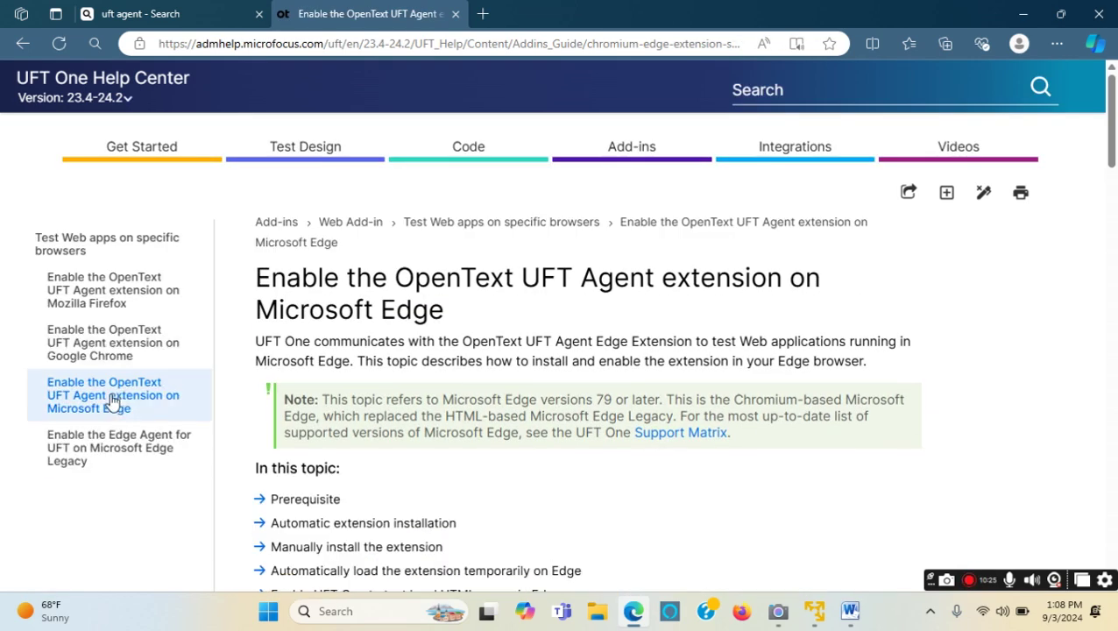
scroll(545, 415, down, 1)
scroll(545, 415, down, 10)
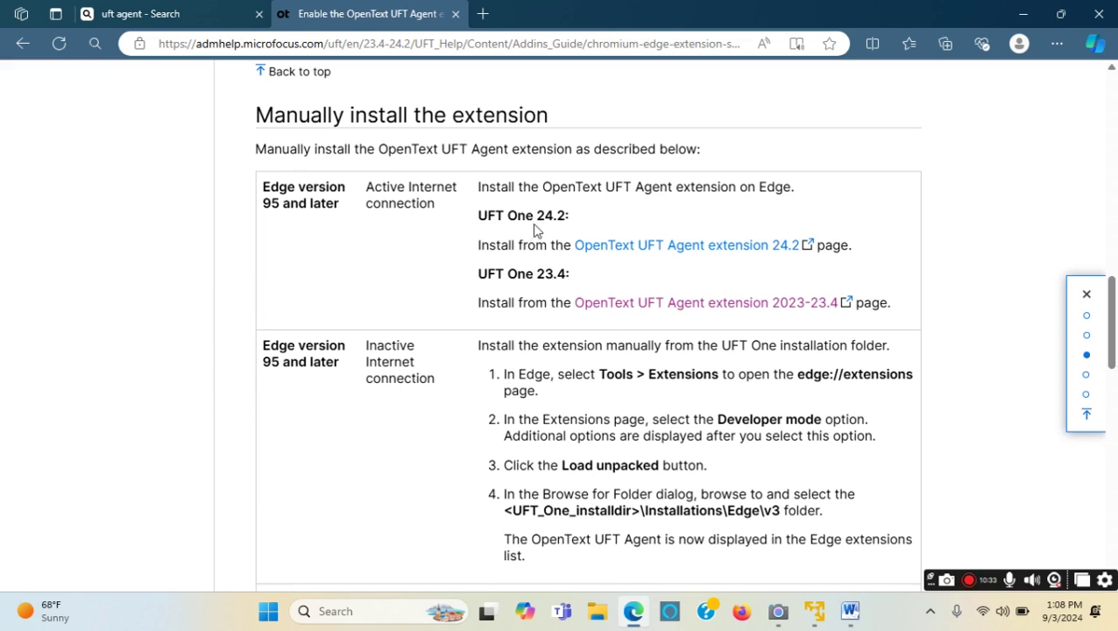
drag(537, 219, 566, 219)
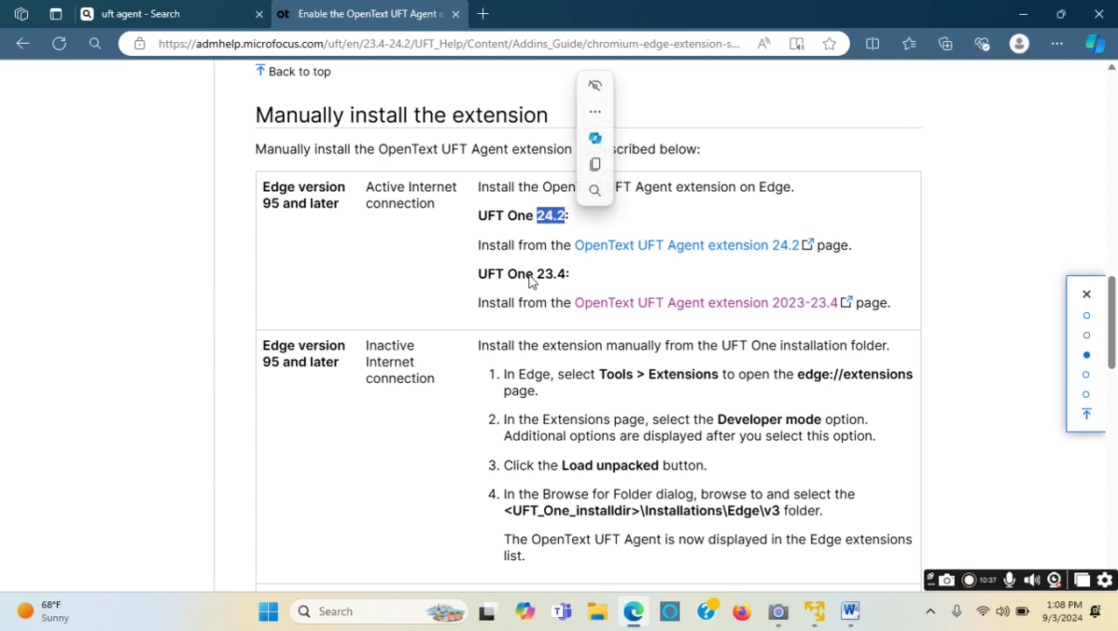
drag(536, 274, 568, 275)
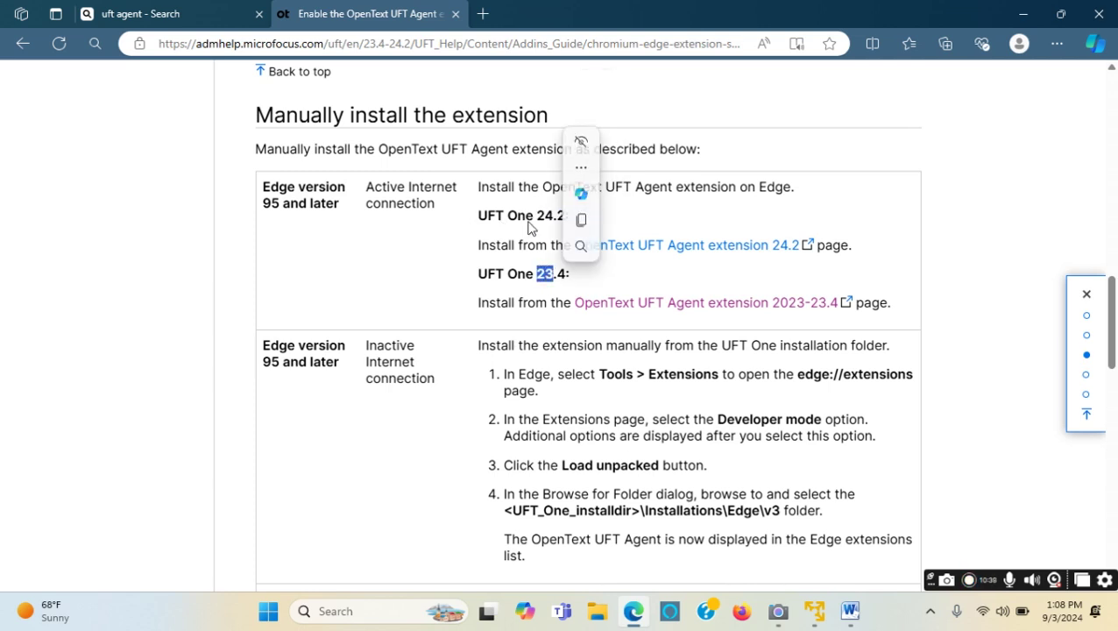
drag(537, 217, 569, 217)
drag(536, 274, 566, 274)
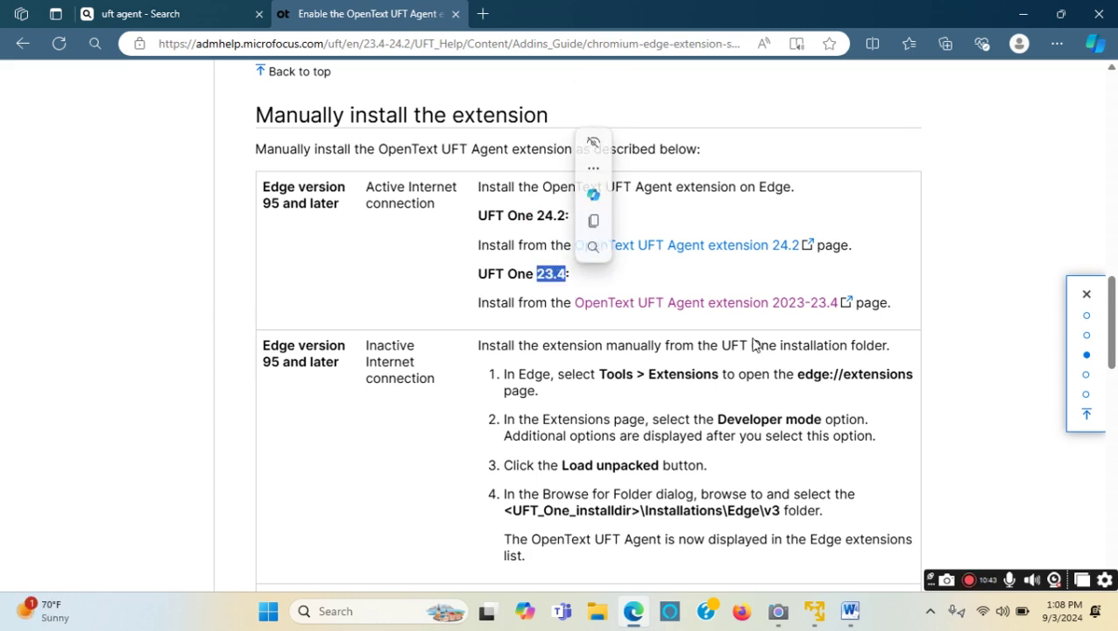
Step: Open the OpenText UFT Agent extension 2023-23.4 add-on page and expand its full description
click(749, 306)
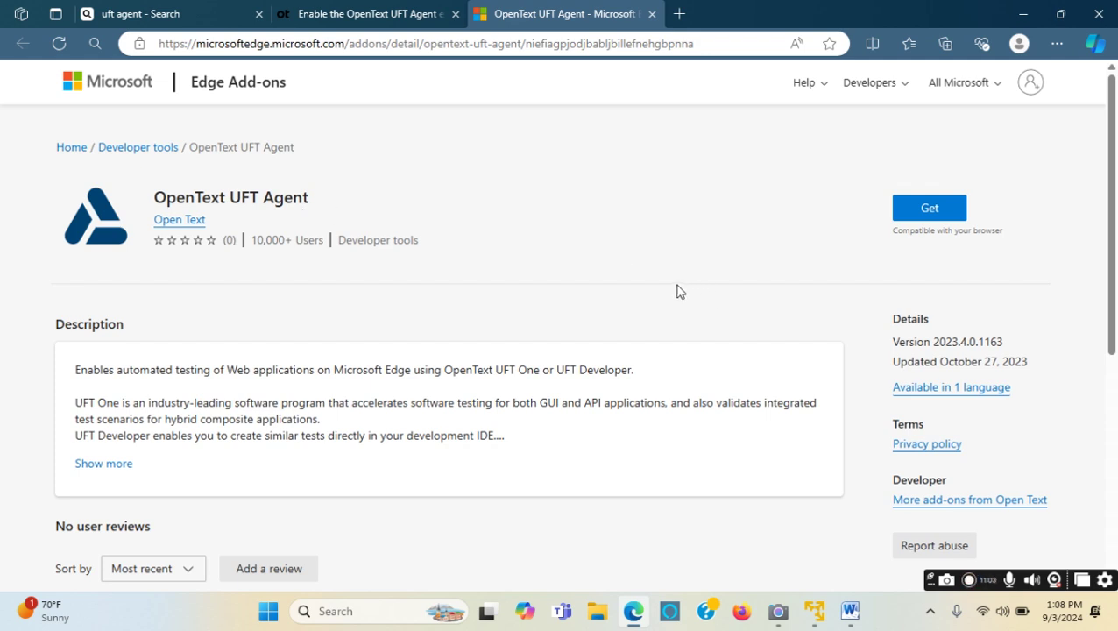
scroll(709, 333, down, 2)
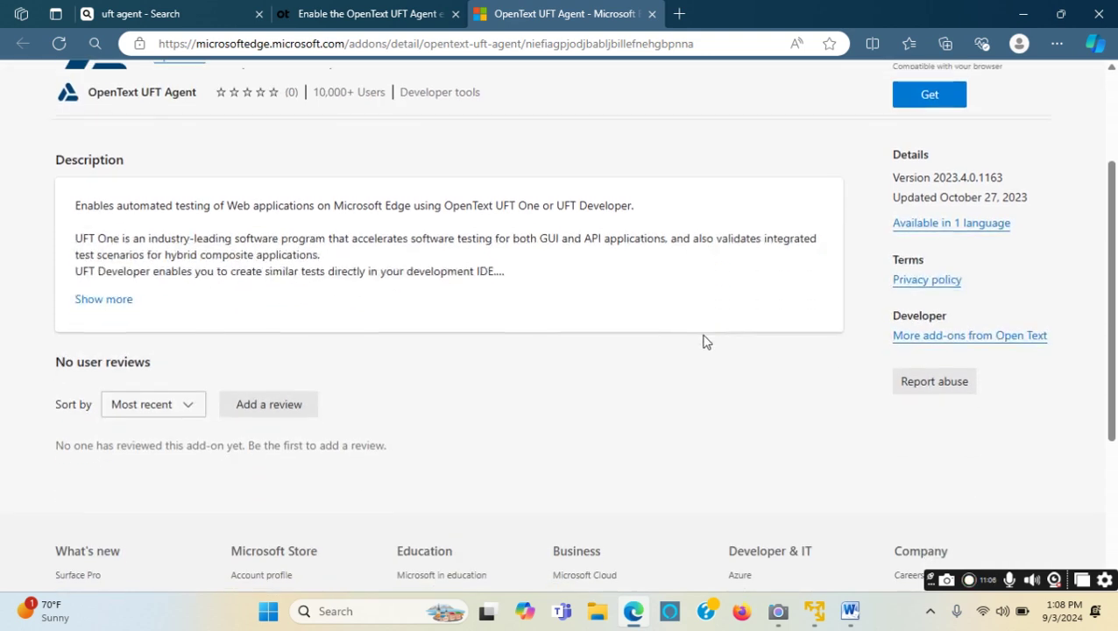
scroll(705, 344, up, 1)
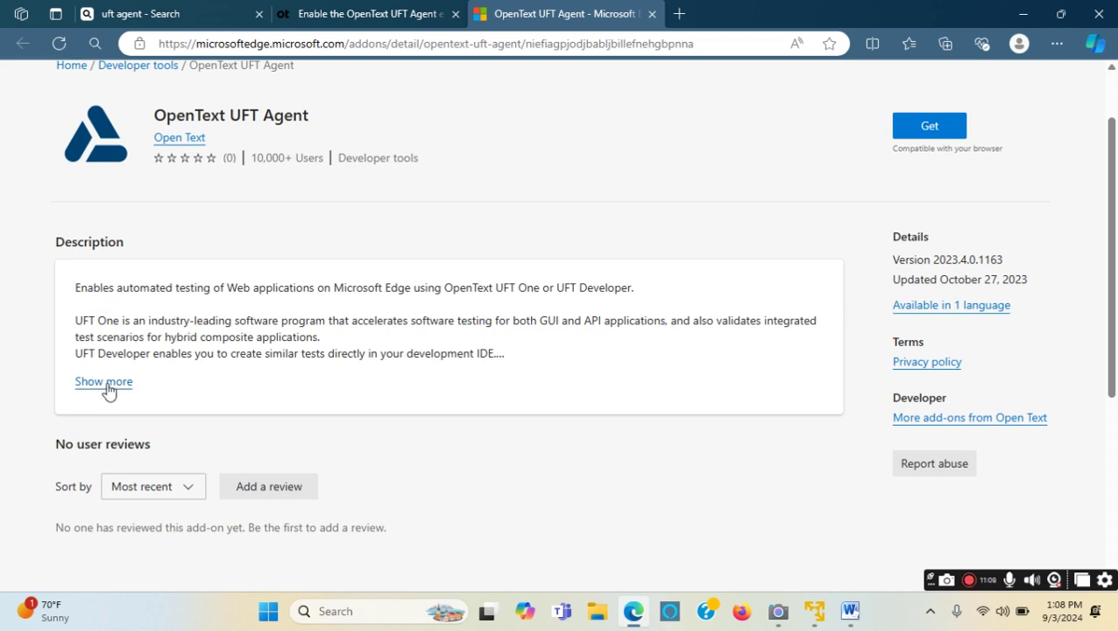
click(116, 384)
scroll(62, 413, down, 2)
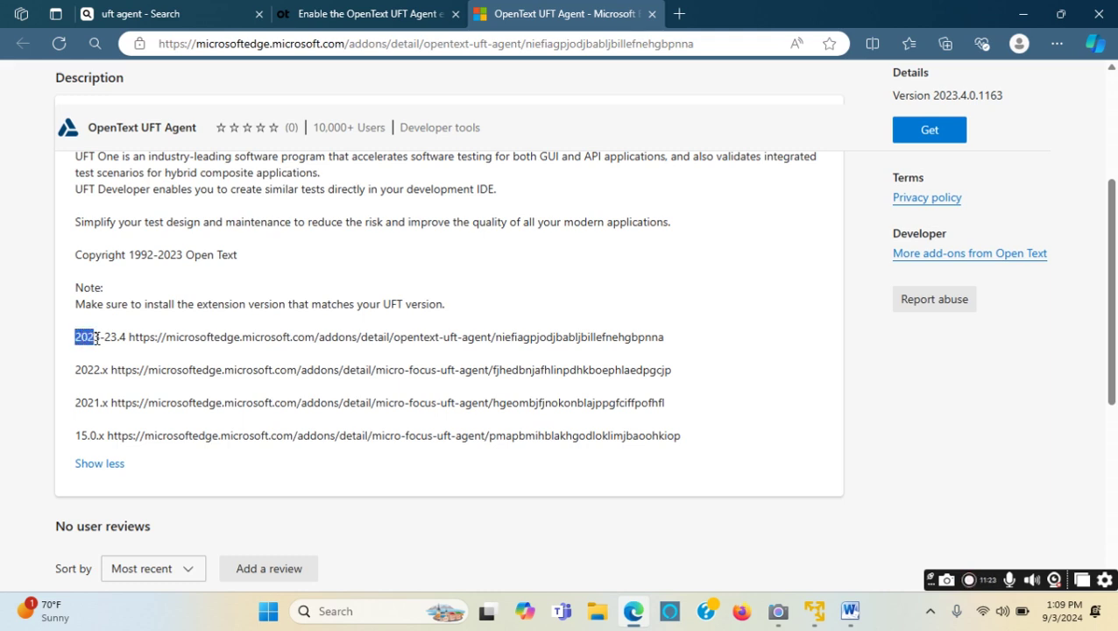
Step: Check the 2023-23.4 link in the version list, then check the installed UFT version in the virtual machine
drag(101, 339, 672, 342)
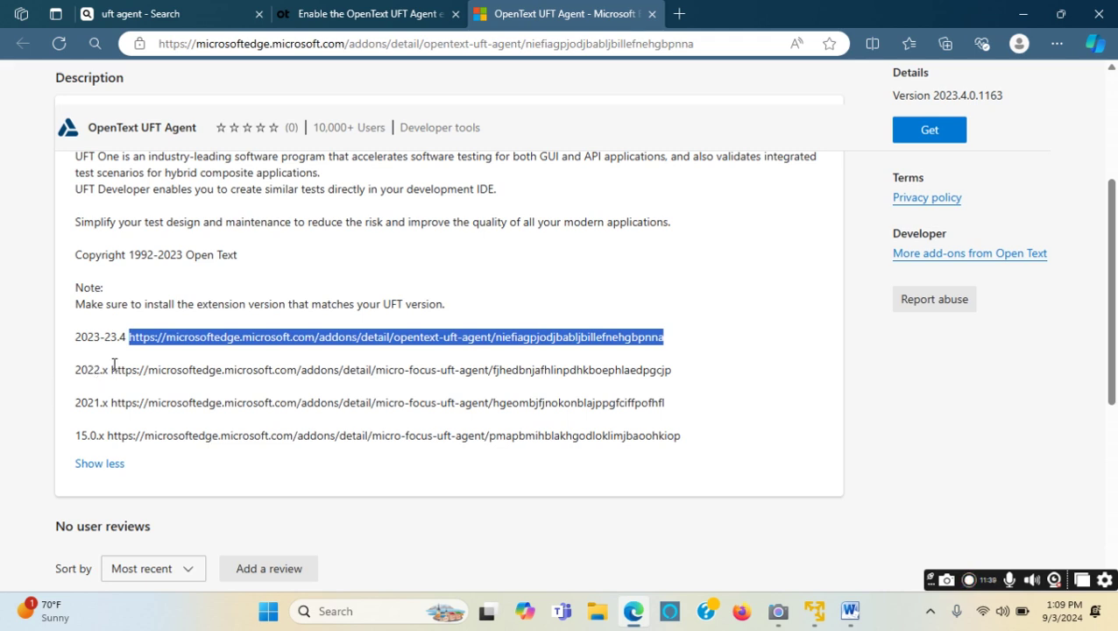
click(815, 613)
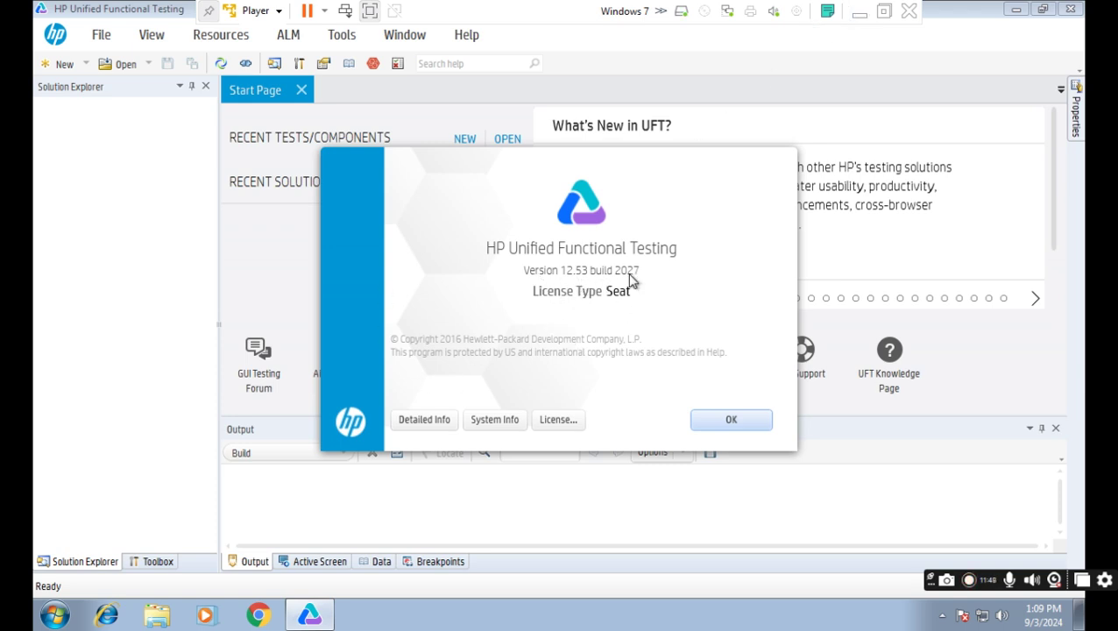
Step: Return to the Edge add-on page and check the 2022.x and 15.0.x entries in the version list
click(859, 12)
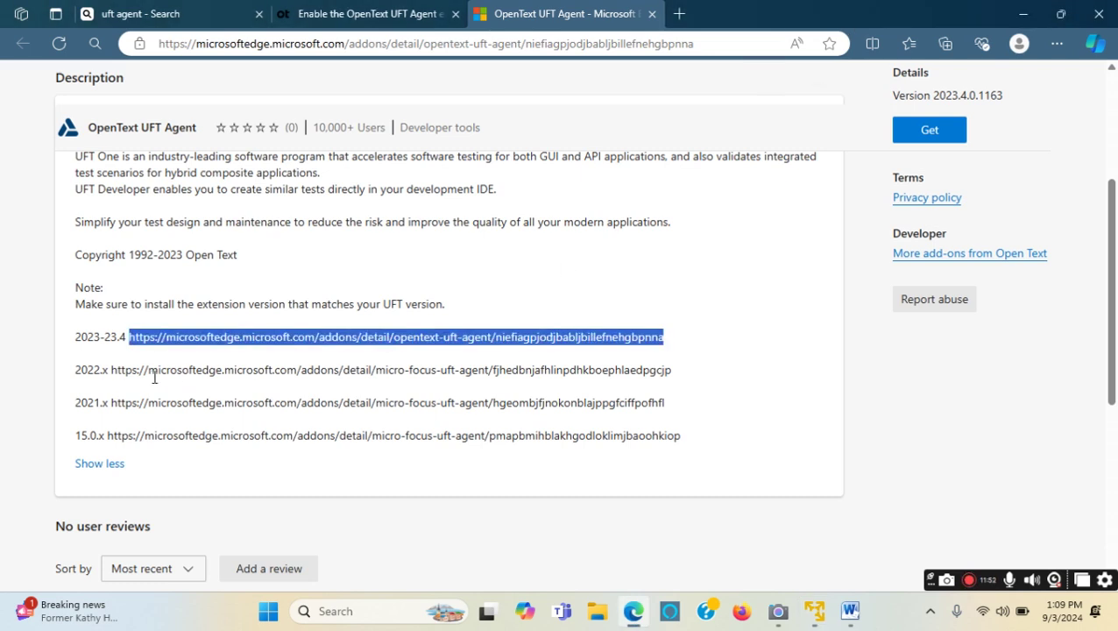
drag(111, 371, 672, 375)
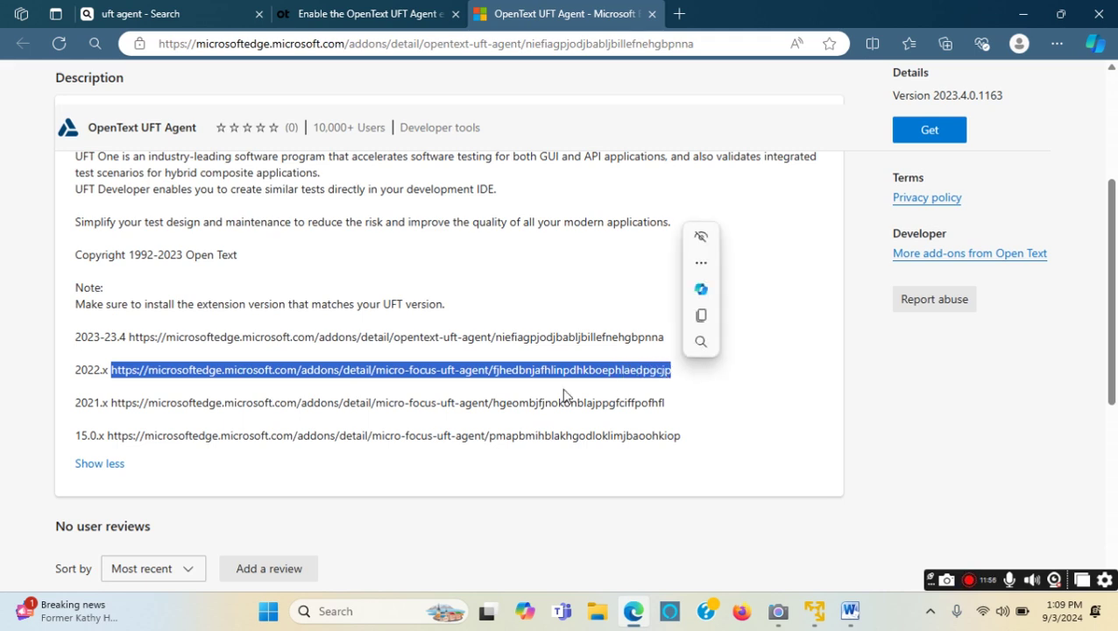
click(68, 443)
drag(78, 436, 97, 436)
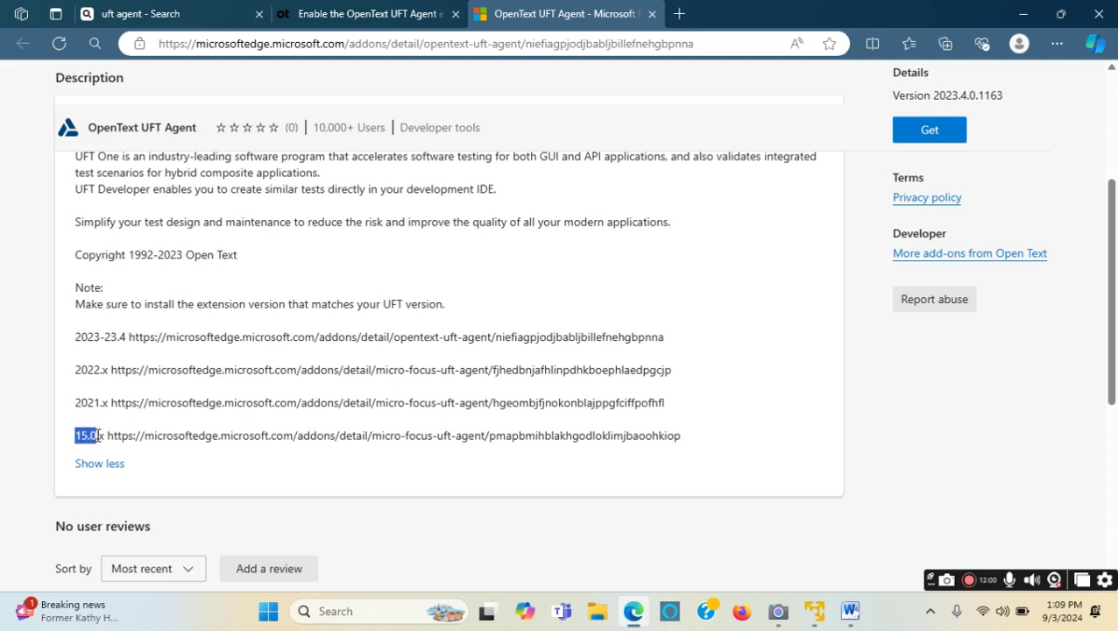
click(194, 477)
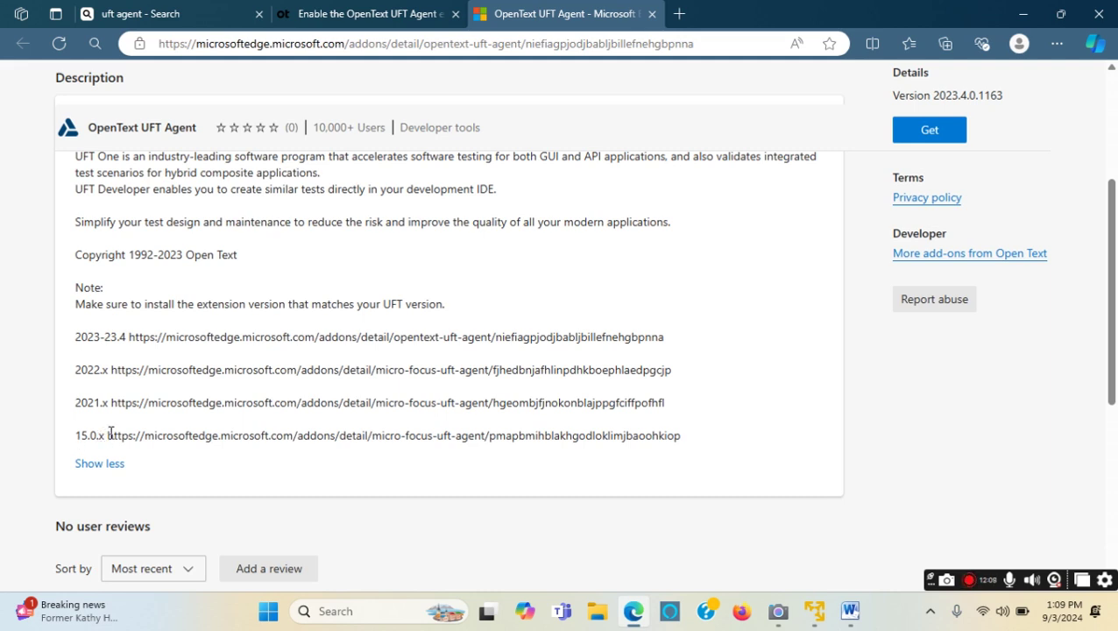
Step: Copy the 15.0.x add-on link from the version list and open it in a new browser tab
drag(110, 432, 689, 441)
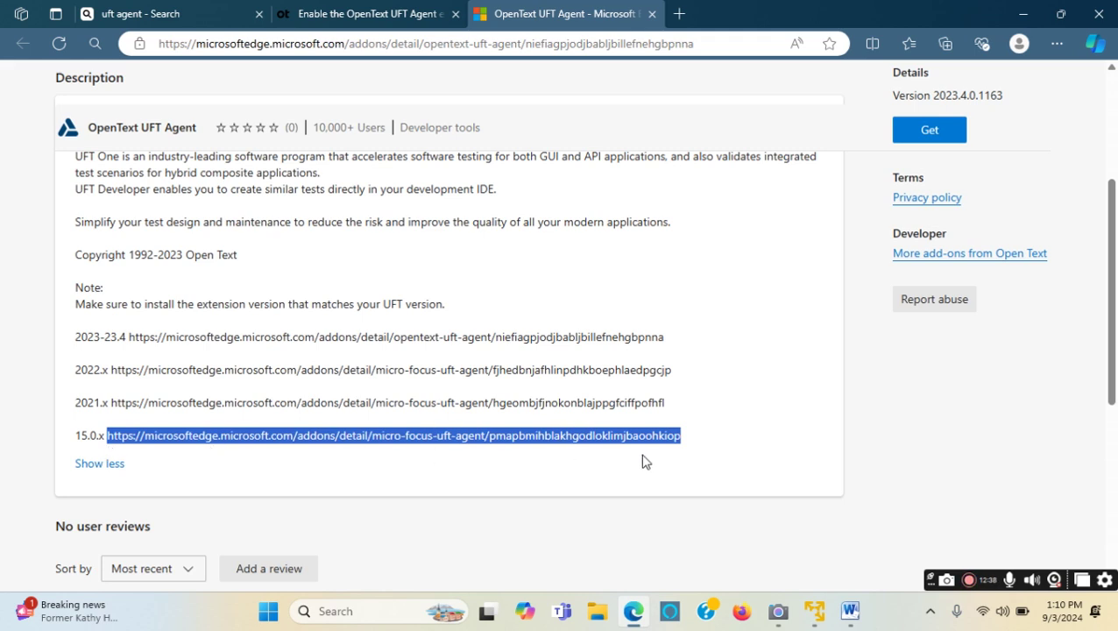
right_click(492, 437)
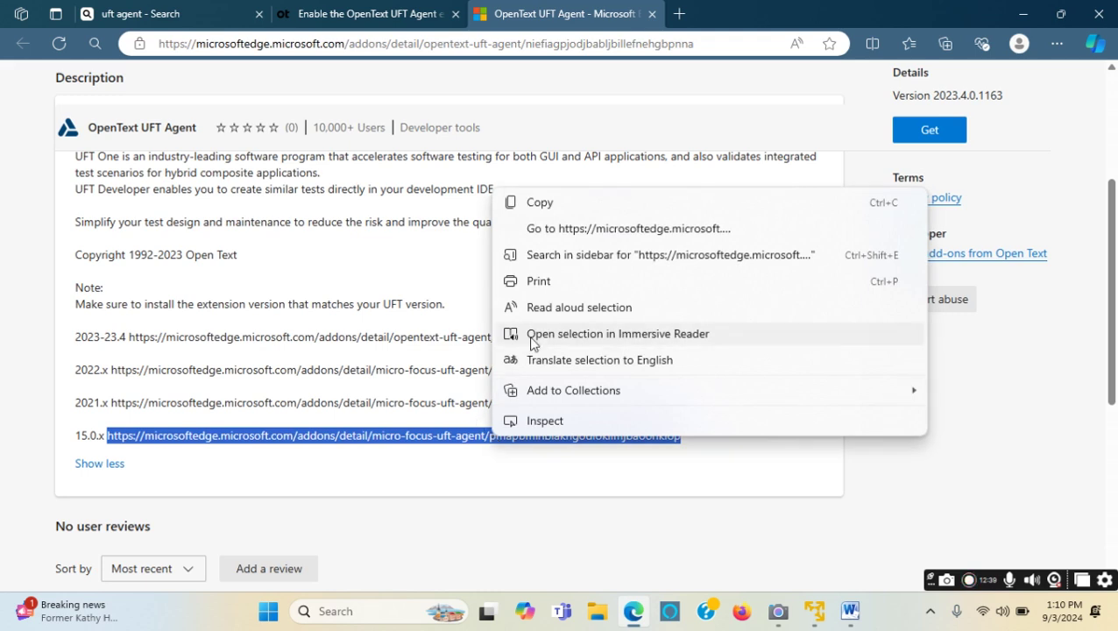
click(544, 206)
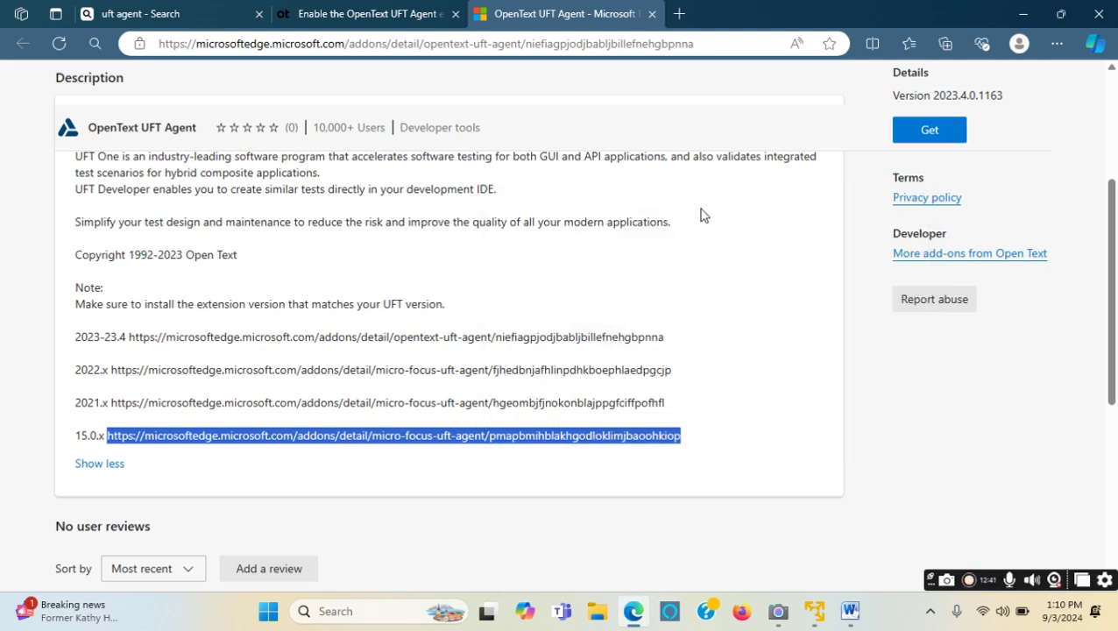
click(680, 14)
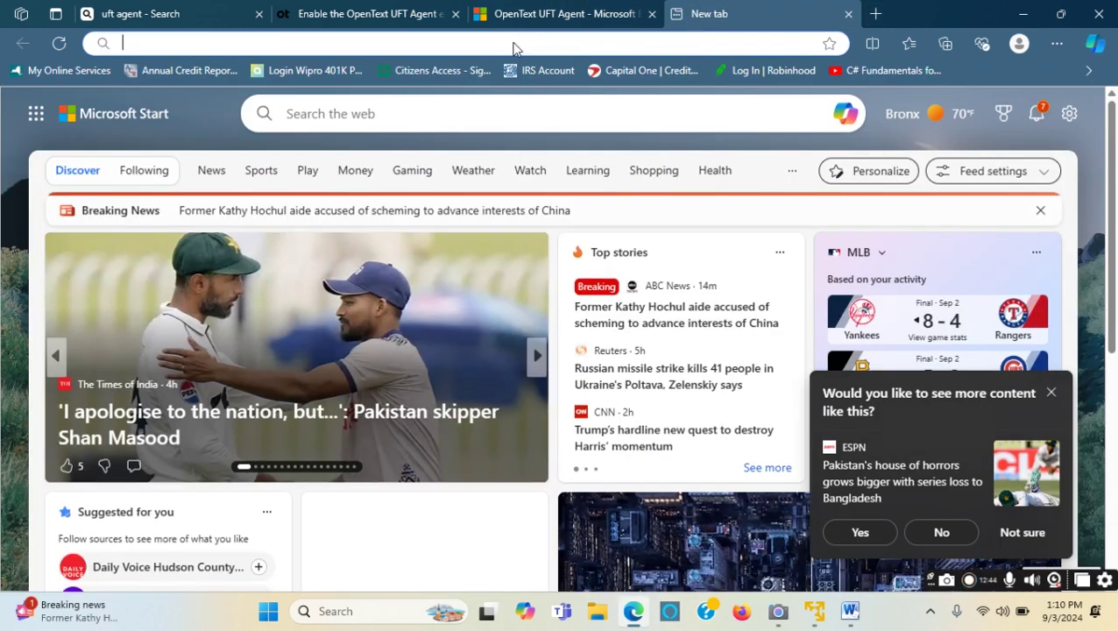
right_click(514, 44)
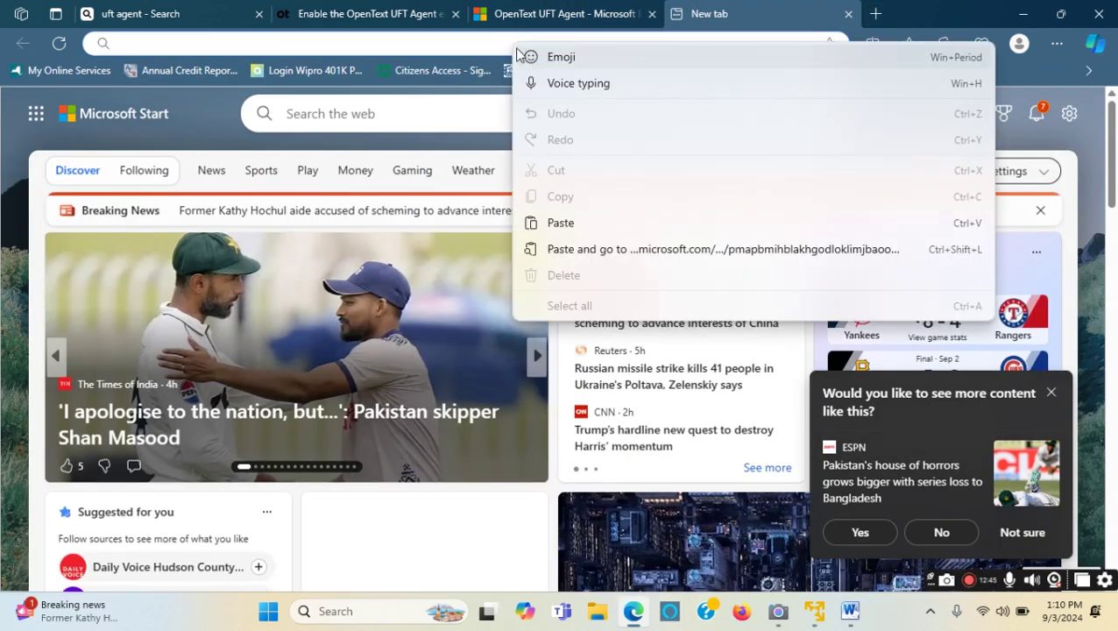
click(580, 219)
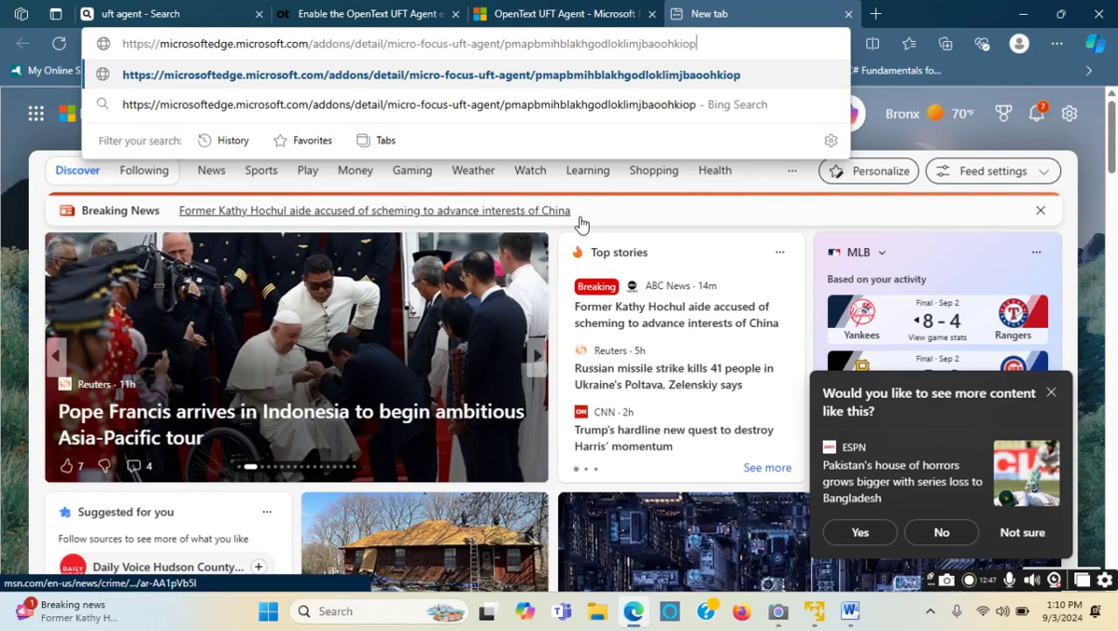
key(Return)
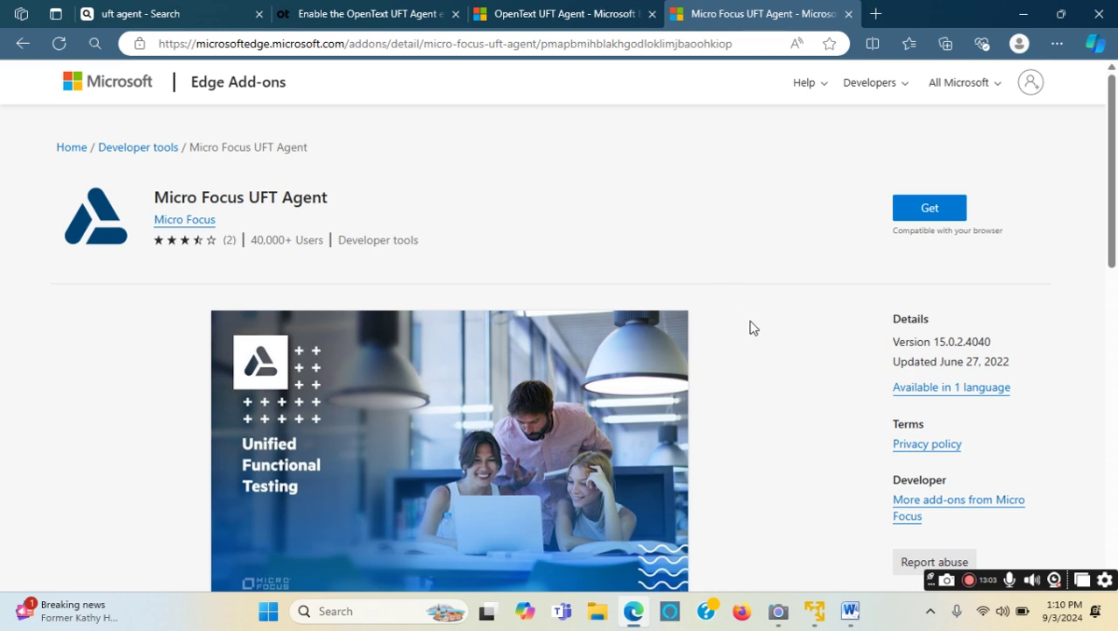
Step: Get the Micro Focus UFT Agent 15.0.2.4040 add-on for Microsoft Edge from its store page
scroll(736, 286, down, 2)
scroll(736, 287, up, 2)
click(936, 212)
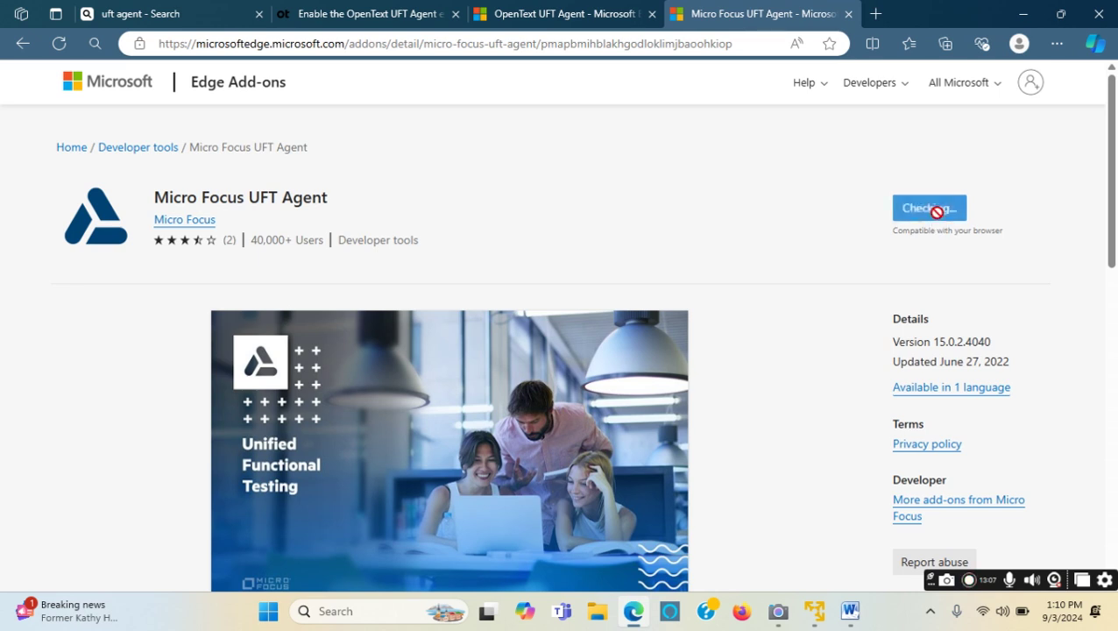
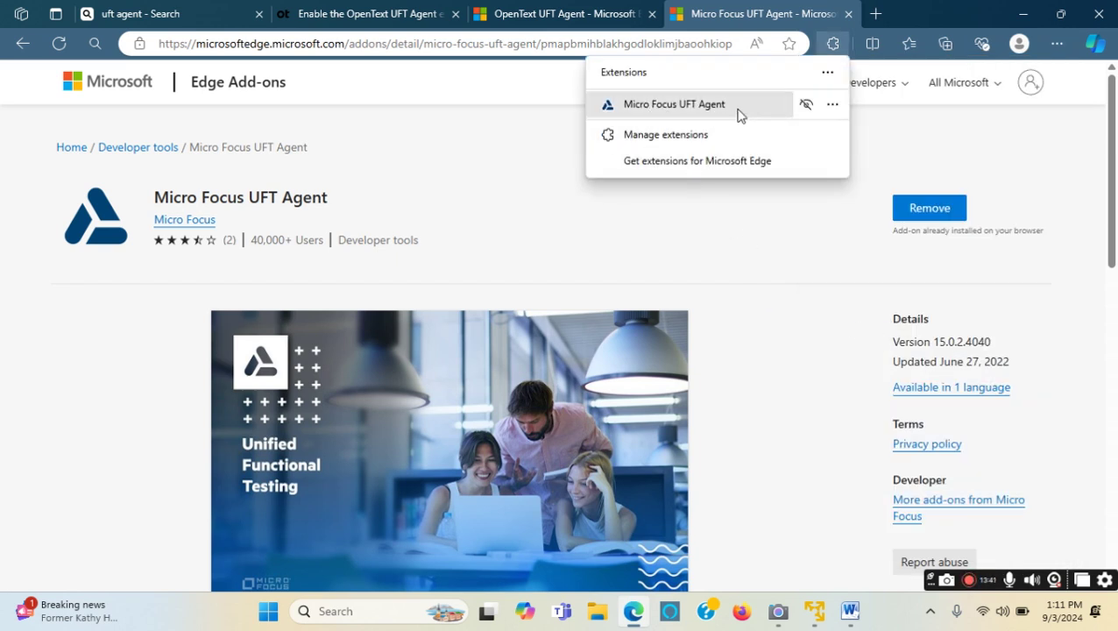
Step: Show the Micro Focus UFT Agent extension in the Edge toolbar and open its management page
click(806, 106)
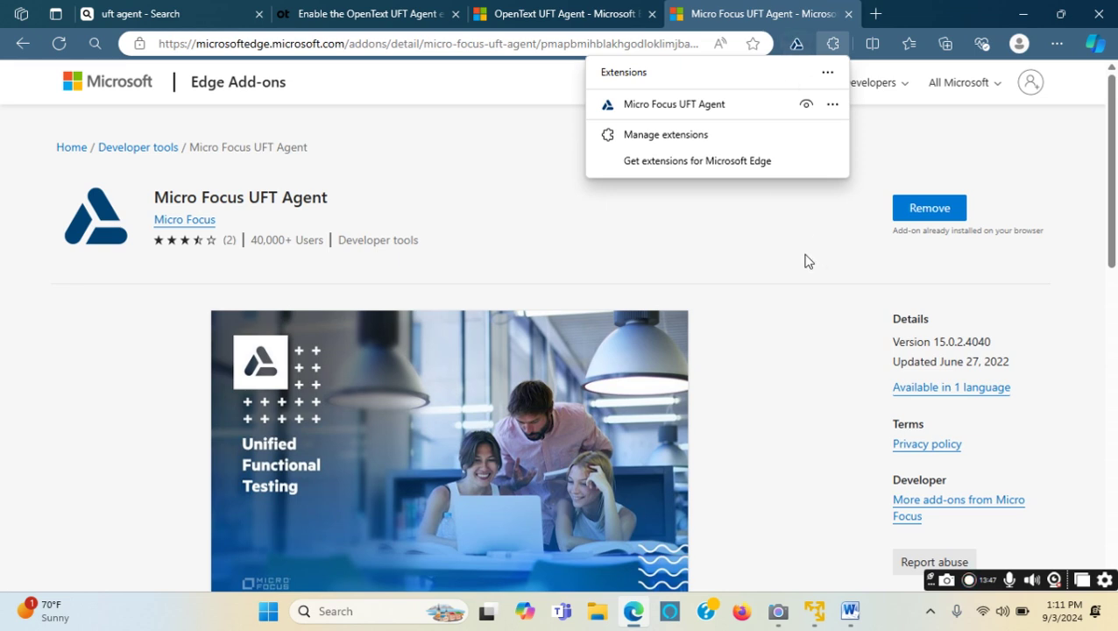
click(832, 106)
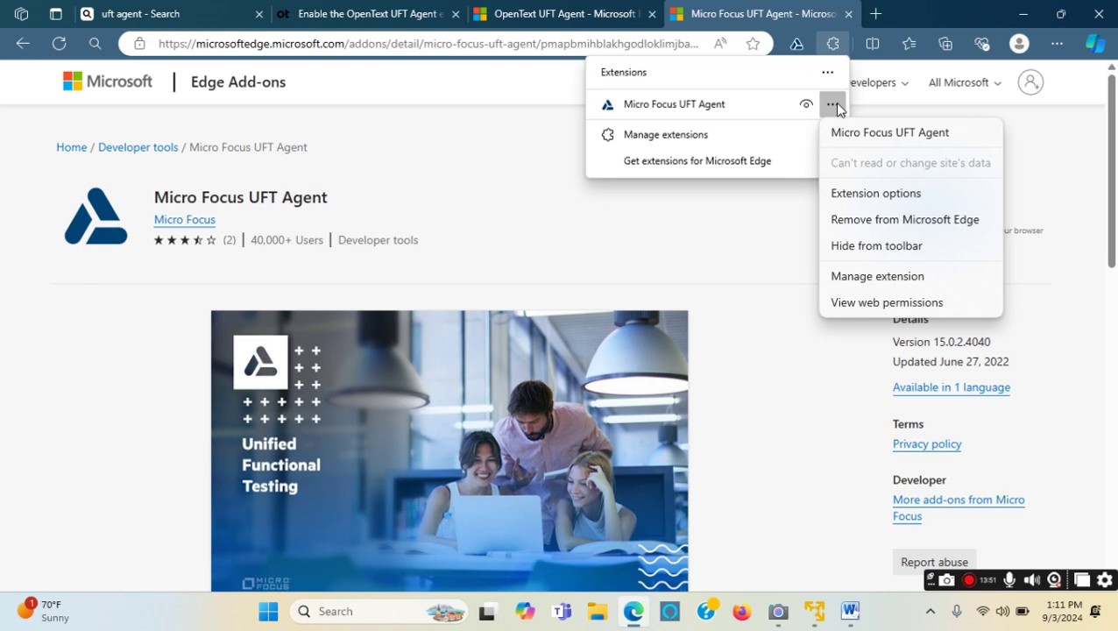
click(878, 277)
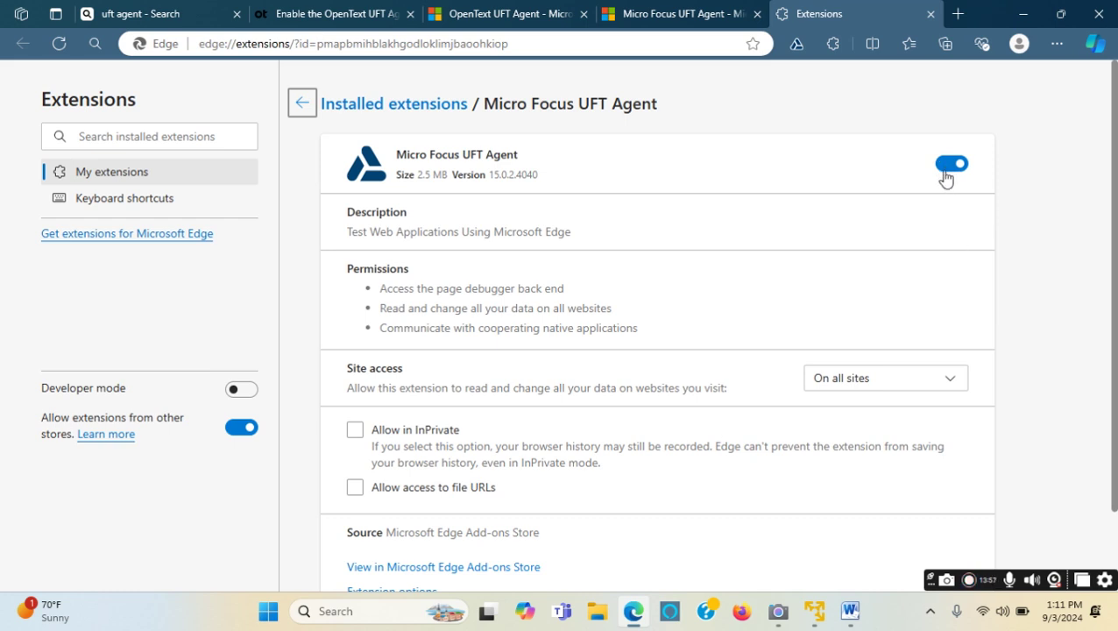
Step: Turn the Micro Focus UFT Agent extension off and on again, and return to the installed extensions list
click(950, 165)
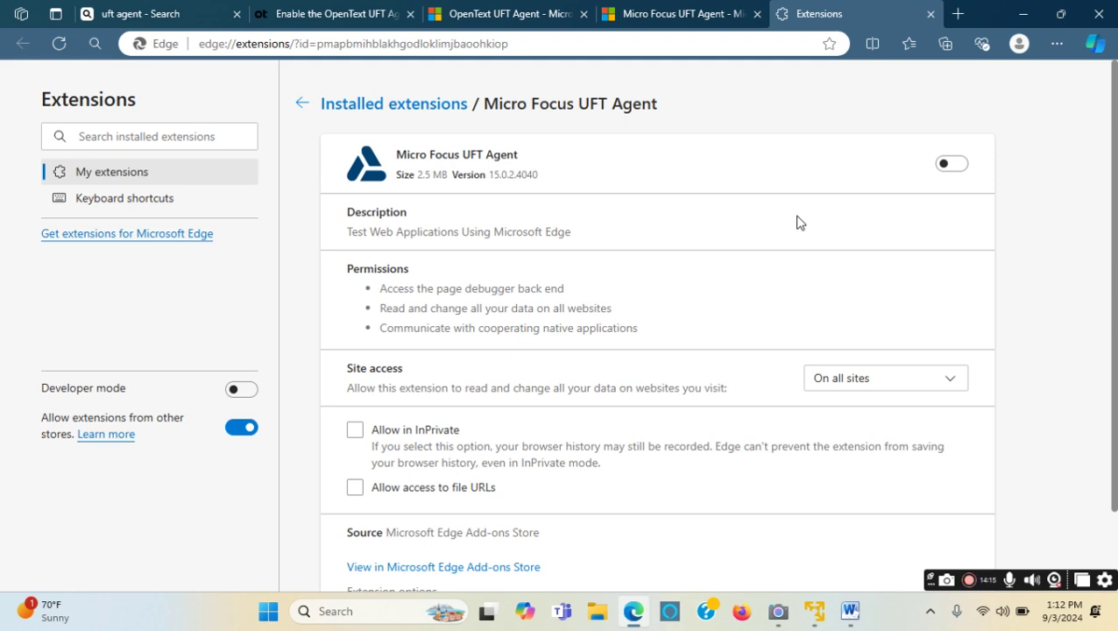
click(960, 172)
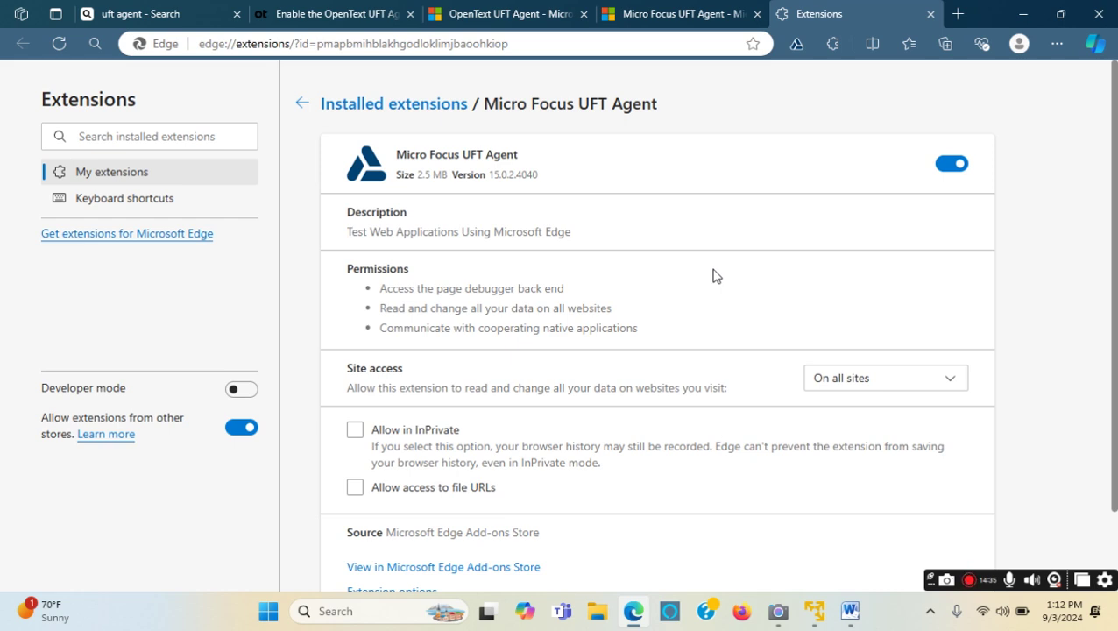
click(302, 105)
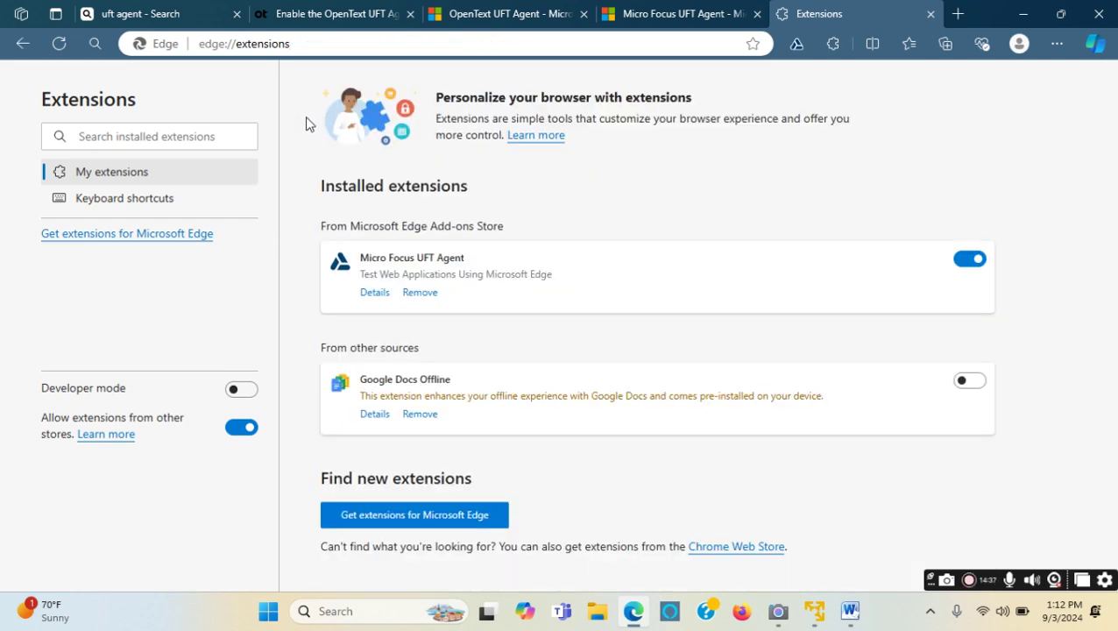